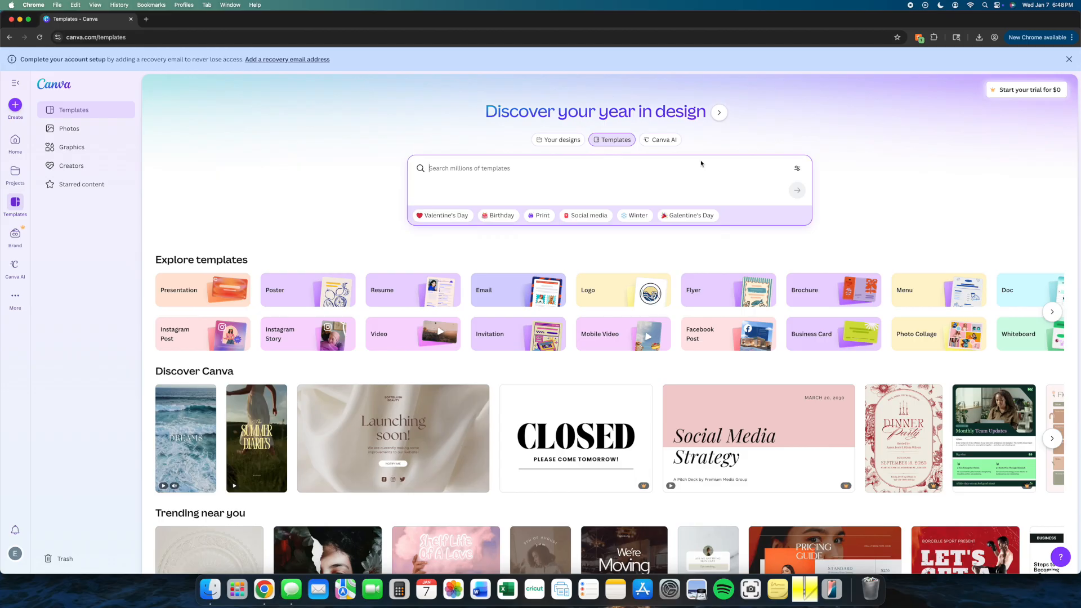
Step: Search the templates for "circle sticker"
type("circle")
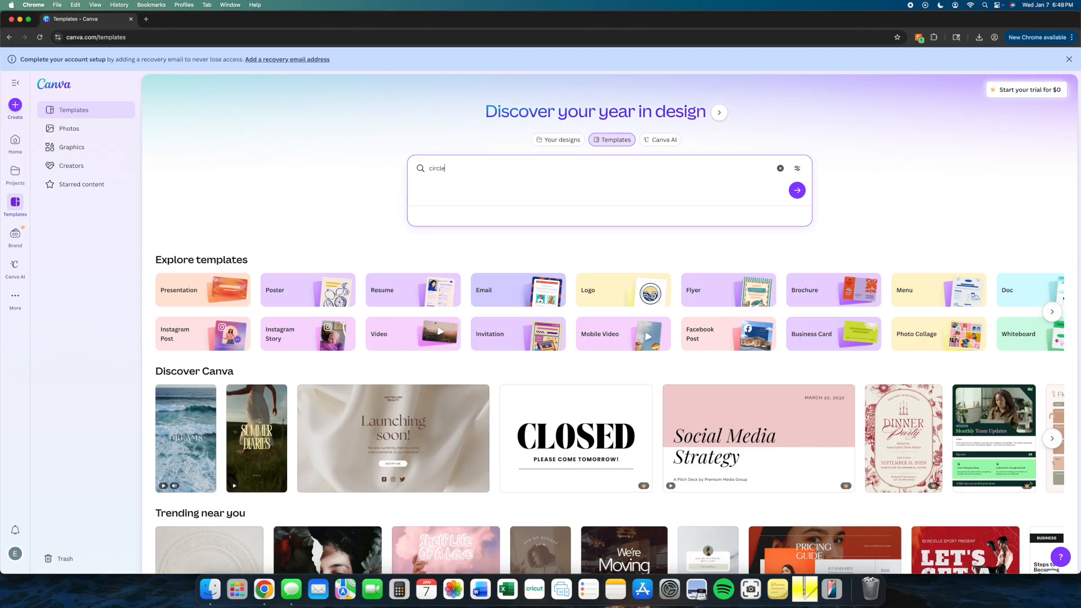
key("Return")
type("circle sticker")
key("Return")
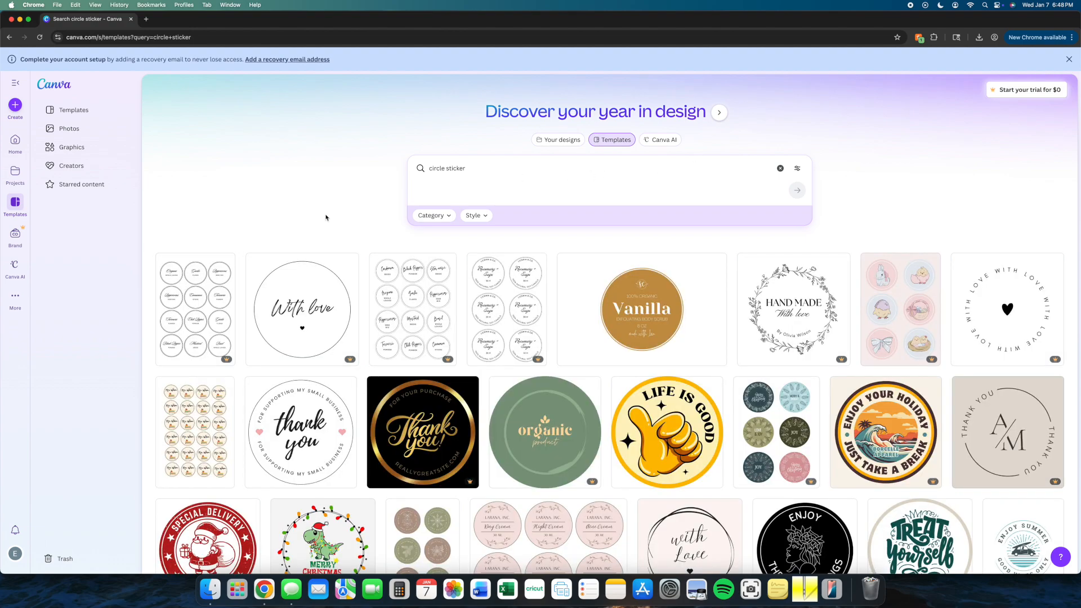
Step: Open the White Minimalist Aesthetic Thank You Circle Sticker template for customizing
scroll(650, 285, "down", 1)
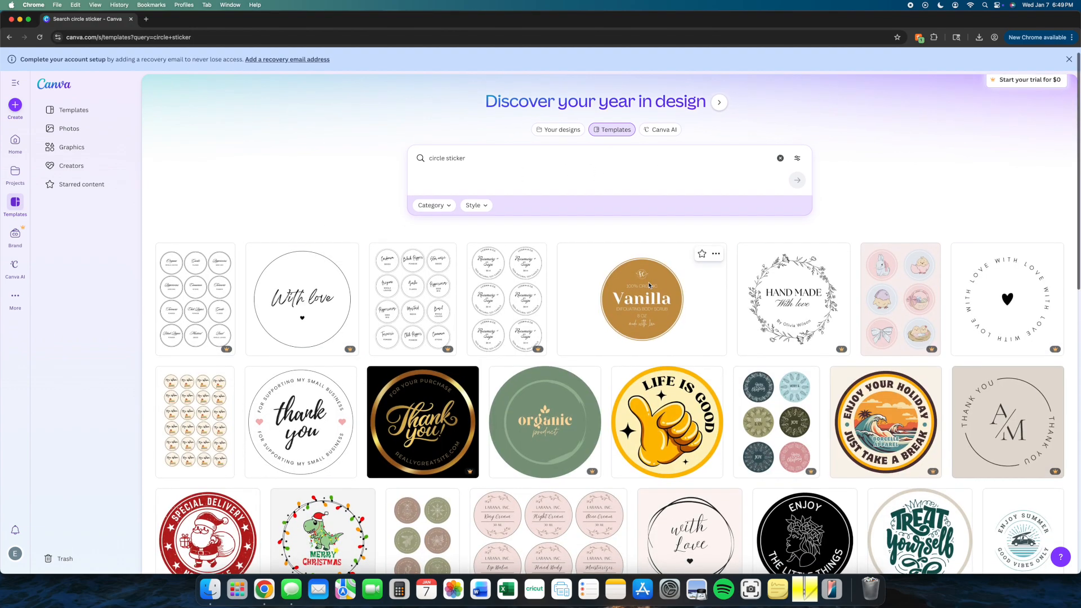
left_click(333, 433)
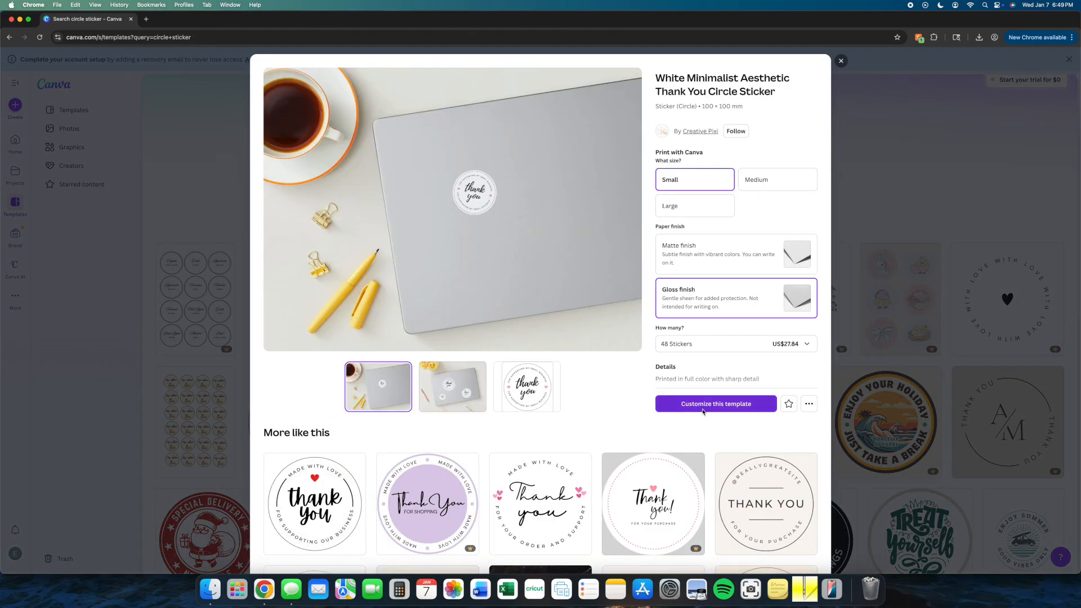
left_click(698, 411)
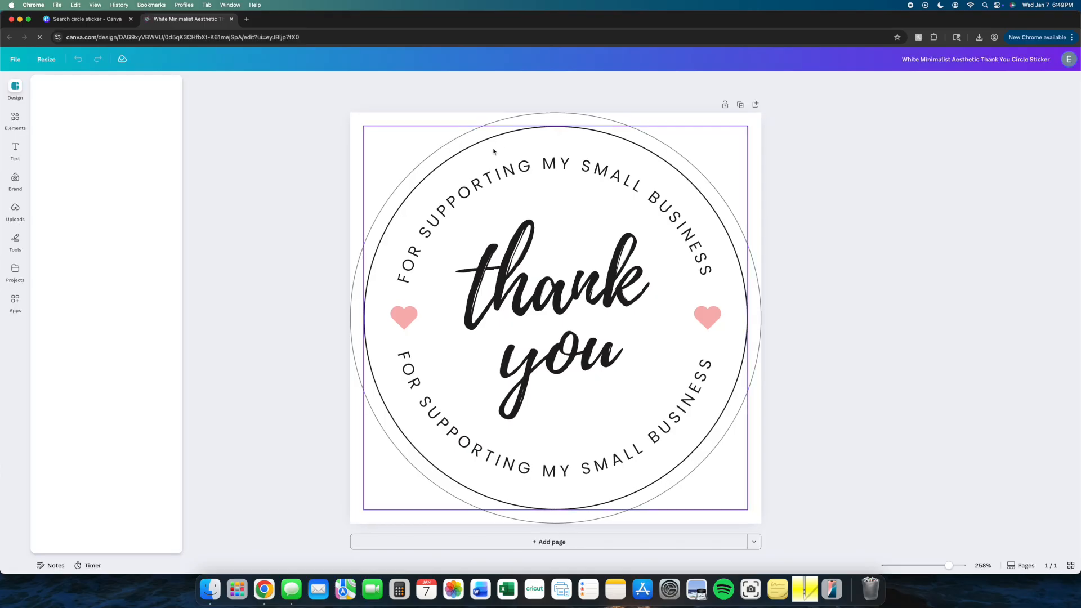
Step: Delete the curved texts, the "thank you" lettering, both hearts and the inner ring, leaving the sticker blank
left_click(494, 152)
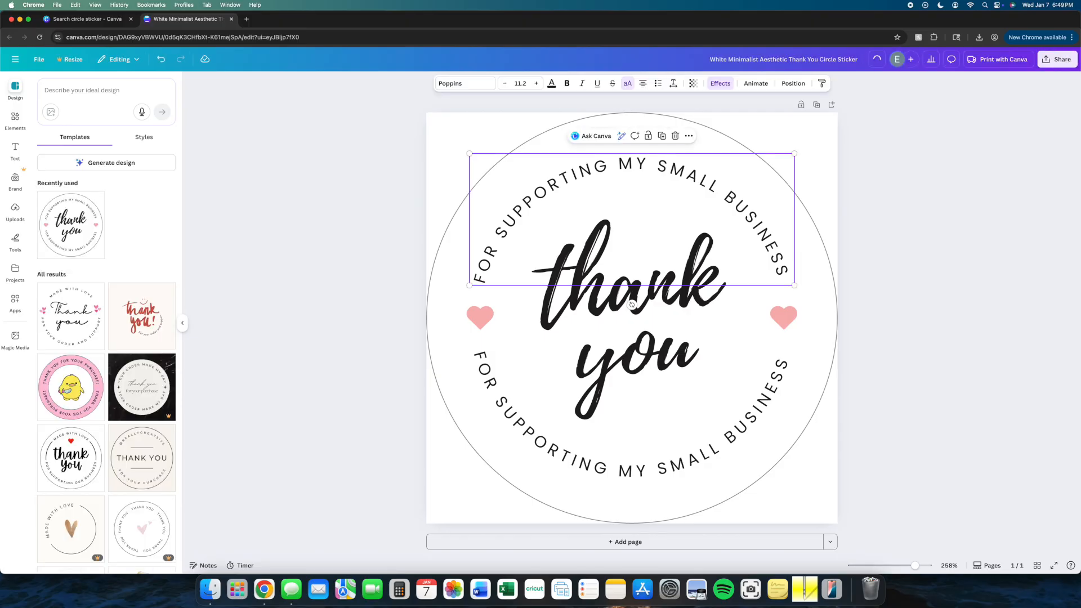
key("Delete")
left_click(616, 324)
key("Delete")
left_click_drag(463, 283, 821, 439)
key("Delete")
left_click(332, 193)
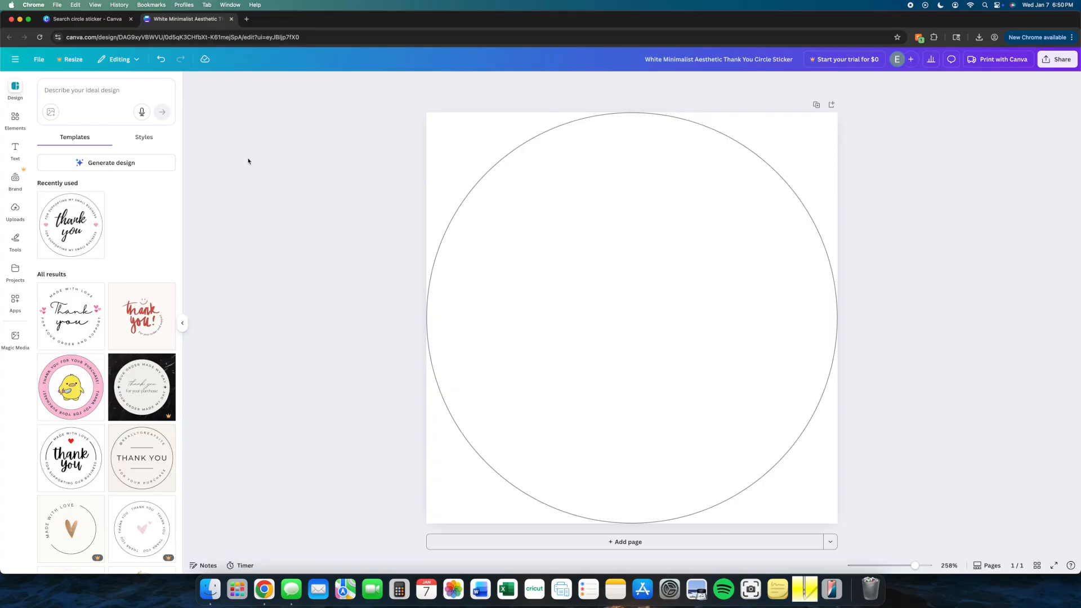
Step: Look through the suggested round sticker templates for design ideas
scroll(169, 278, "down", 8)
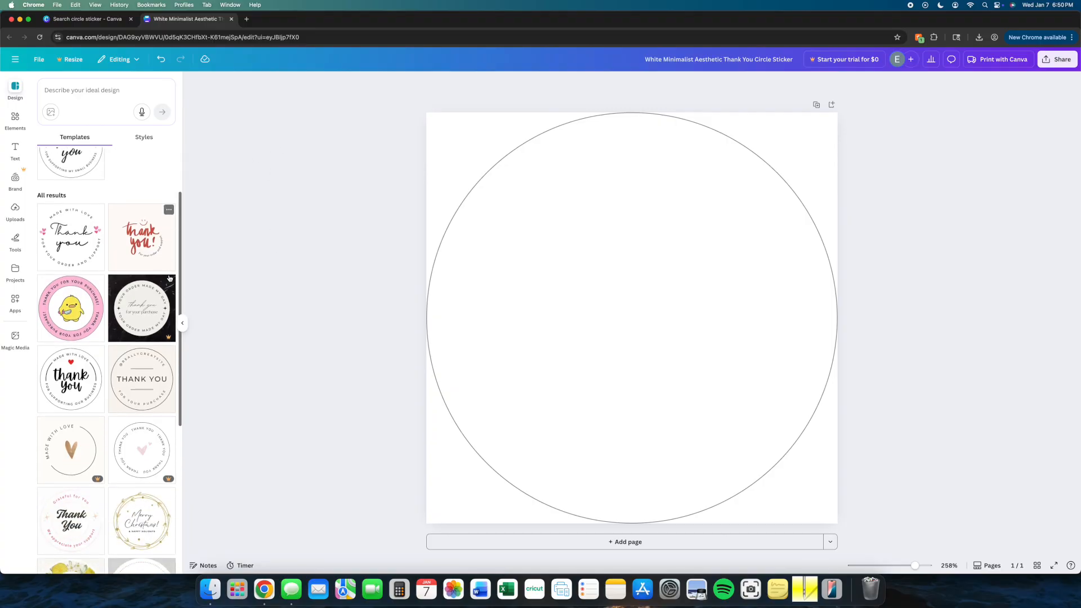
scroll(170, 278, "down", 7)
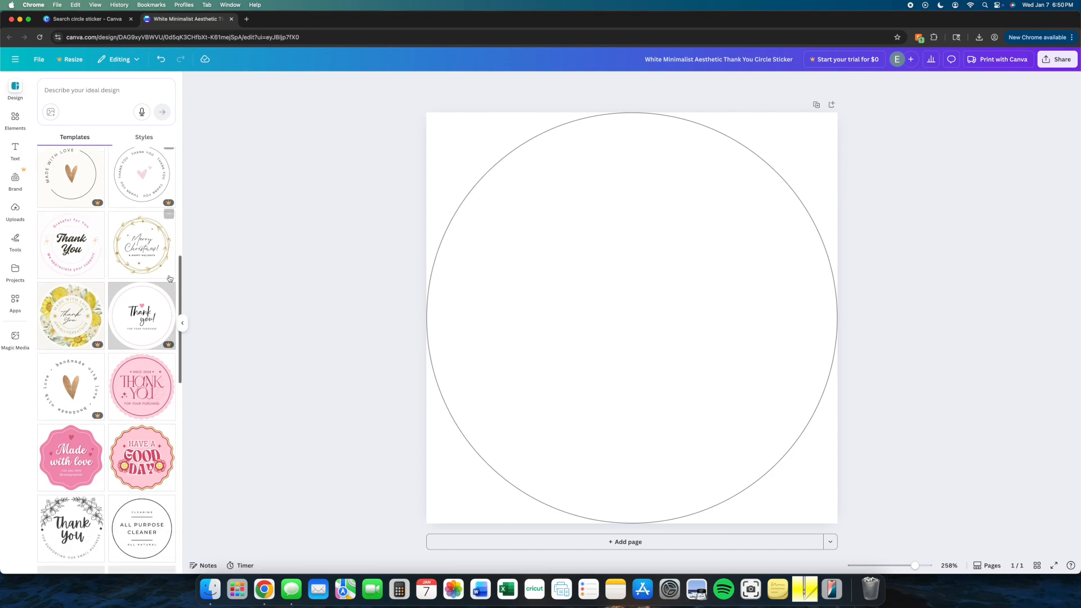
scroll(169, 278, "down", 3)
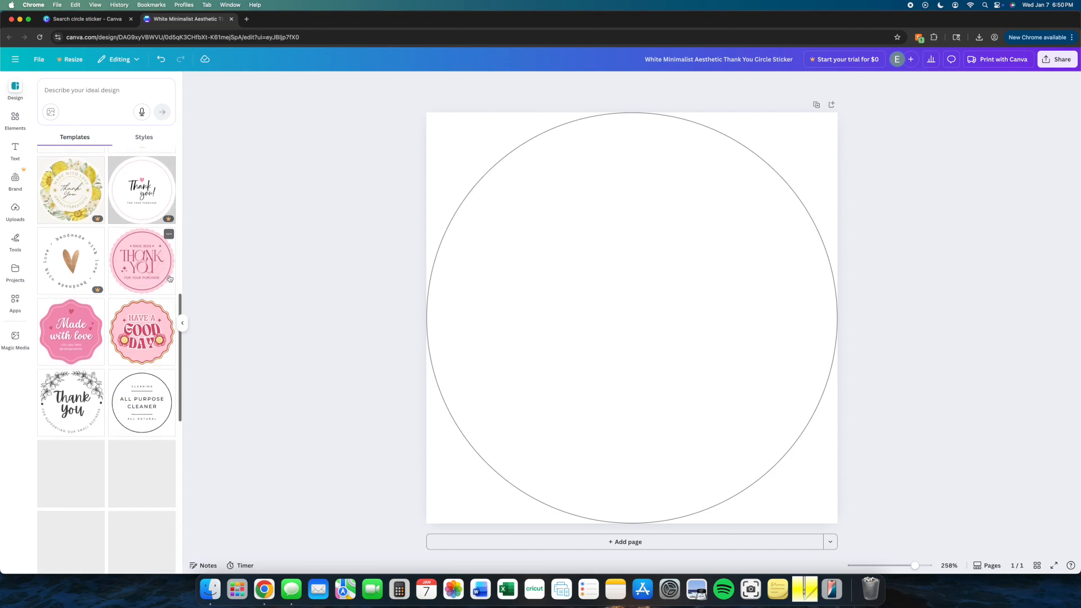
scroll(170, 278, "down", 6)
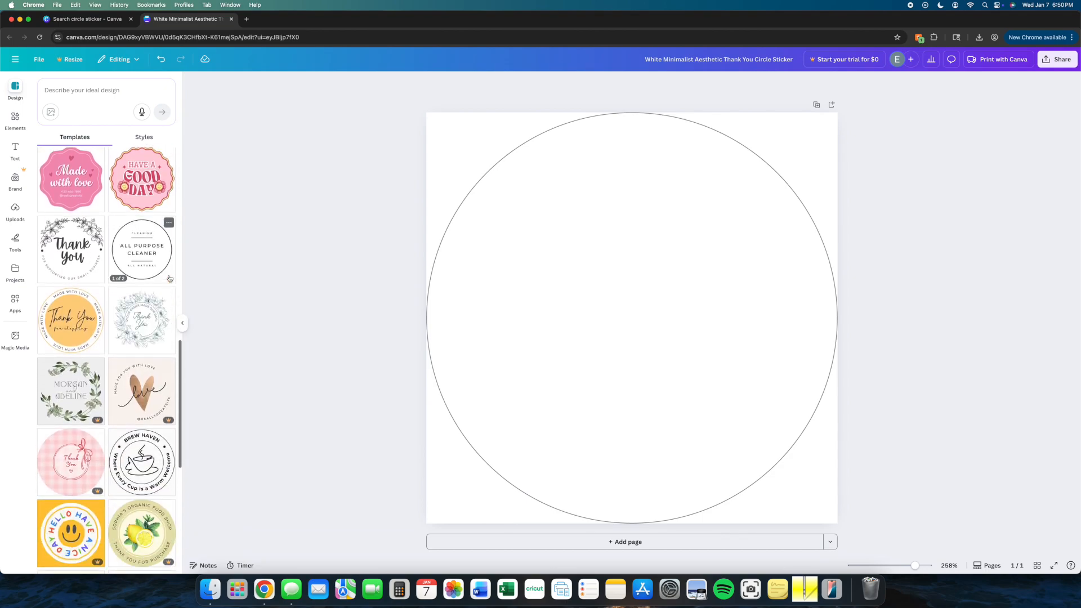
scroll(169, 278, "down", 9)
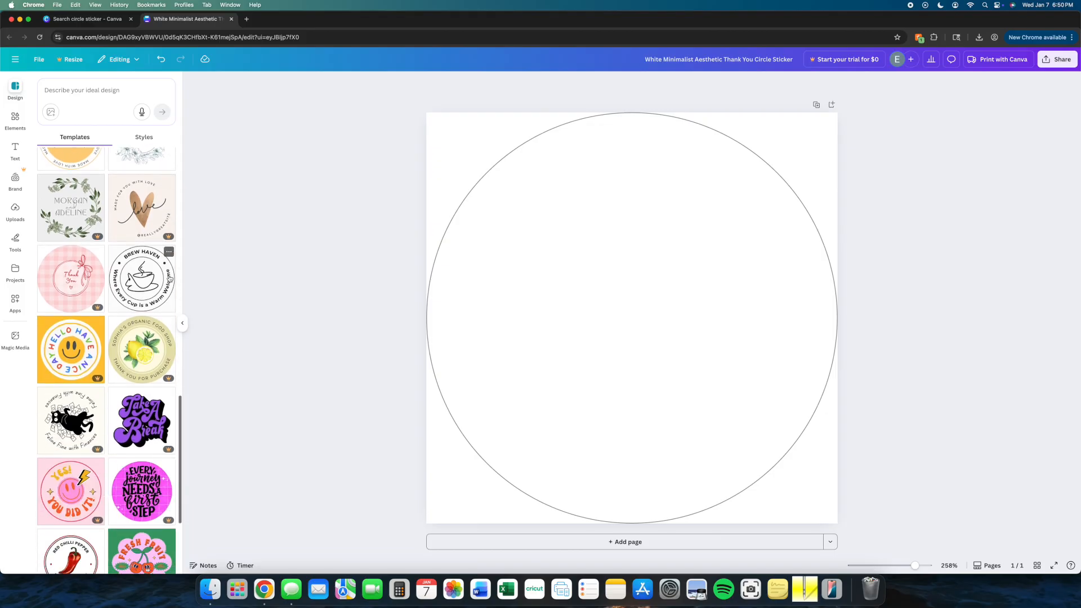
scroll(169, 278, "down", 8)
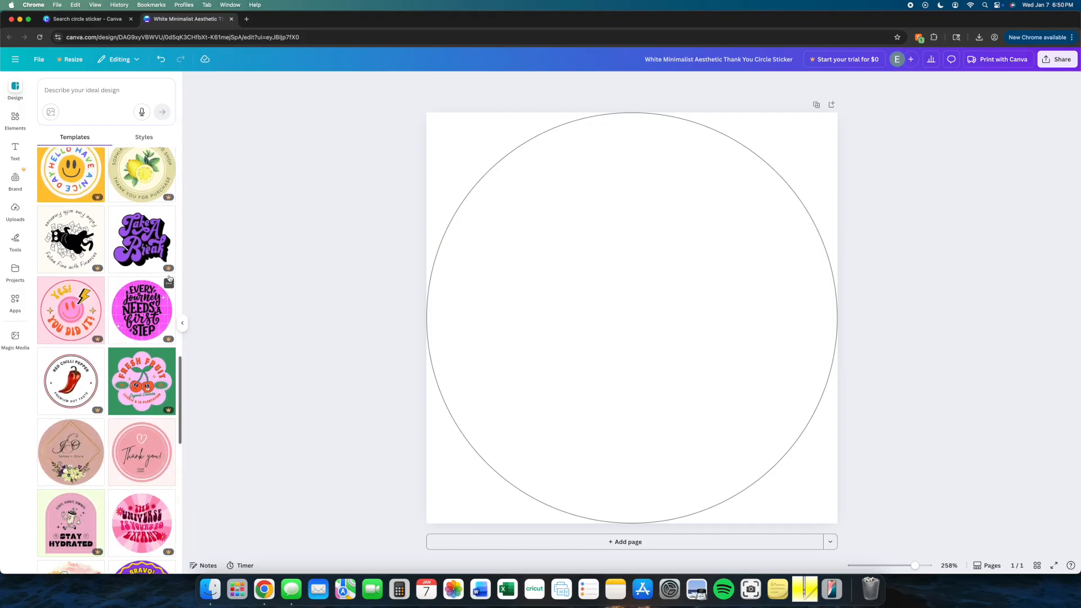
scroll(140, 276, "down", 9)
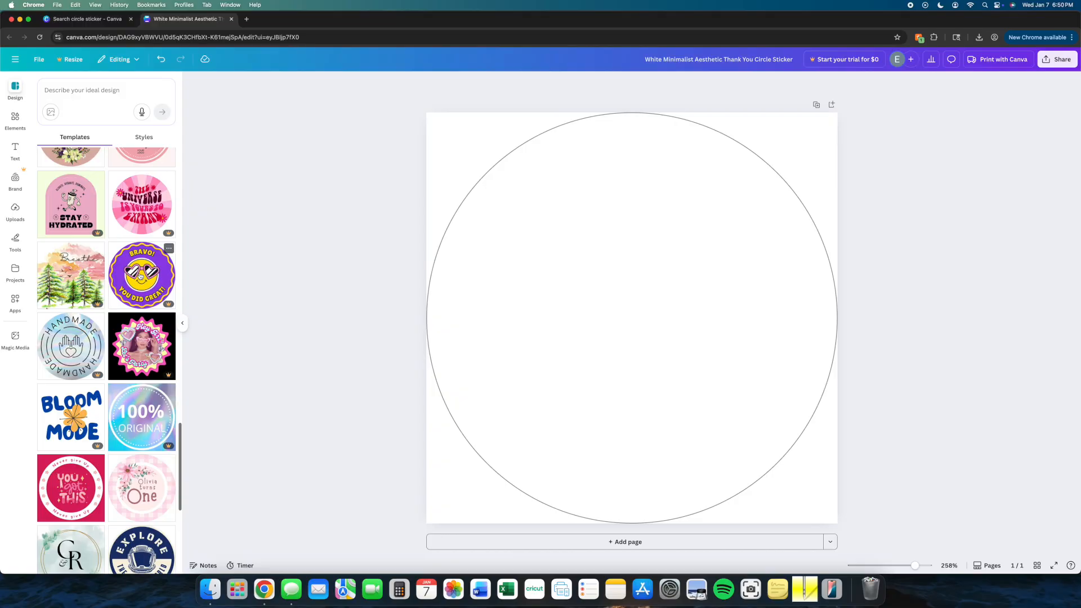
scroll(140, 276, "down", 7)
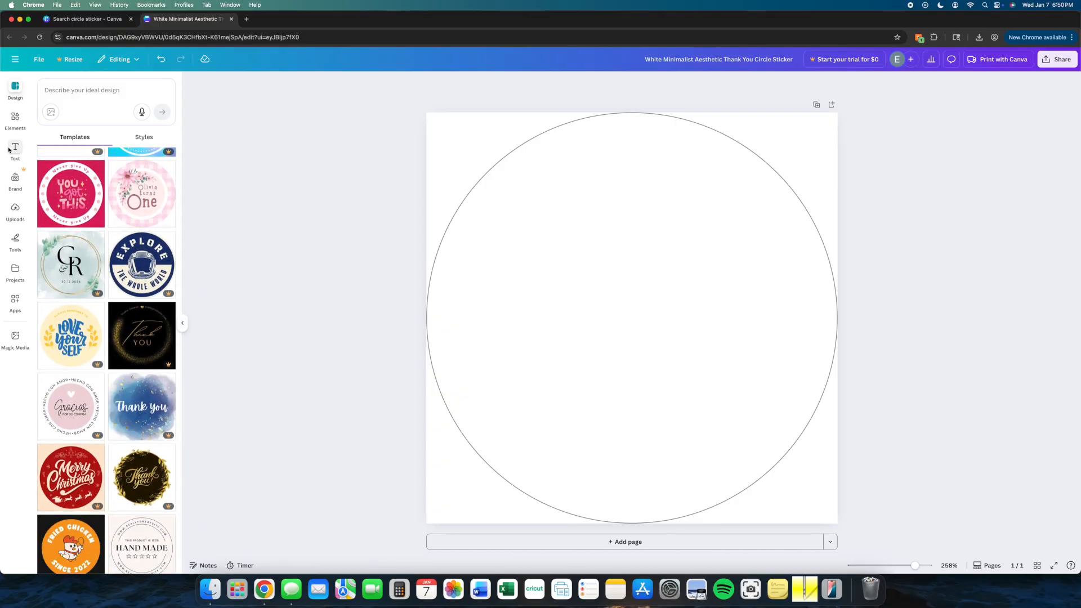
Step: Search the elements for "flower circle" and add the purple floral wreath graphic to the sticker
left_click(15, 117)
left_click(70, 92)
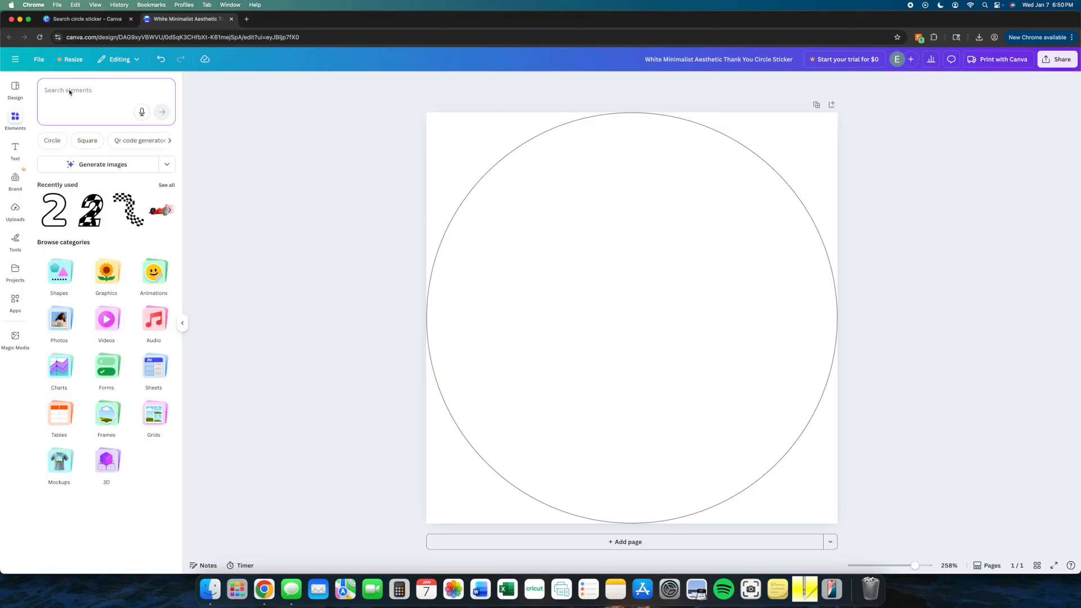
type("flower ci")
type("rcle")
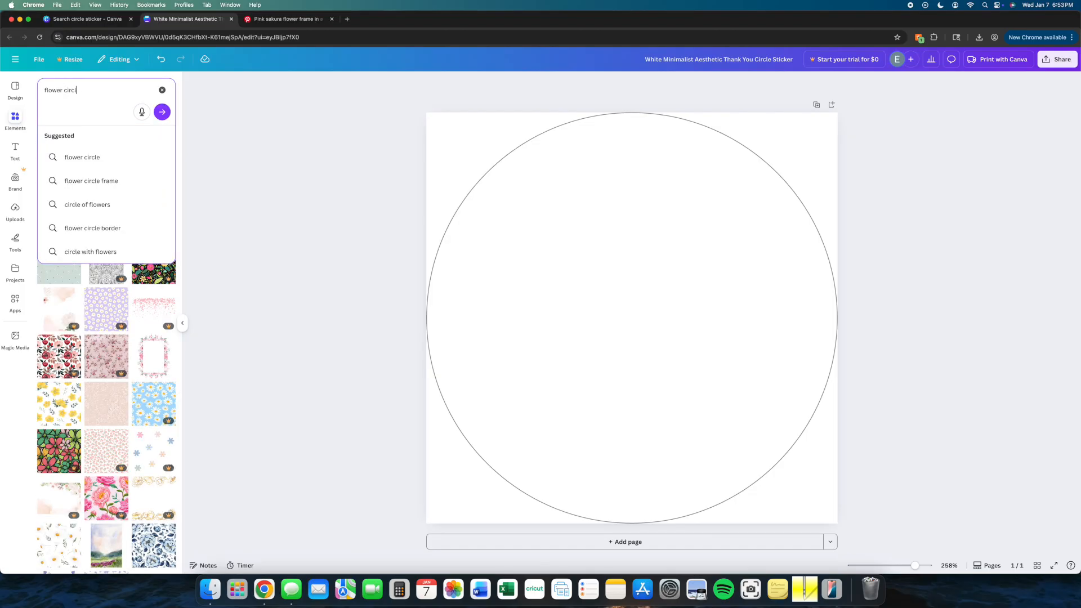
key("Return")
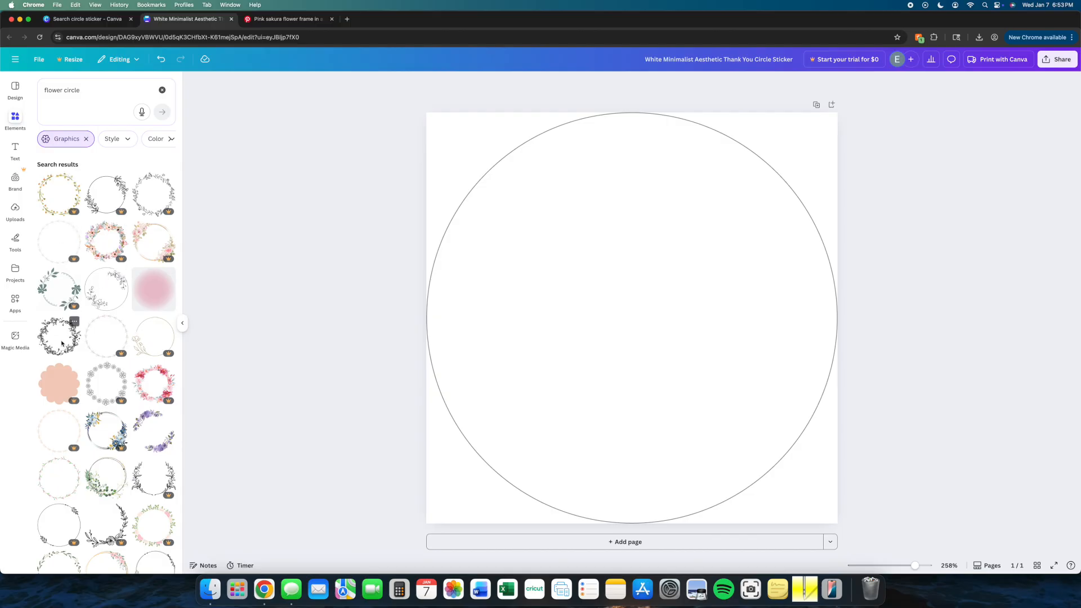
left_click(153, 432)
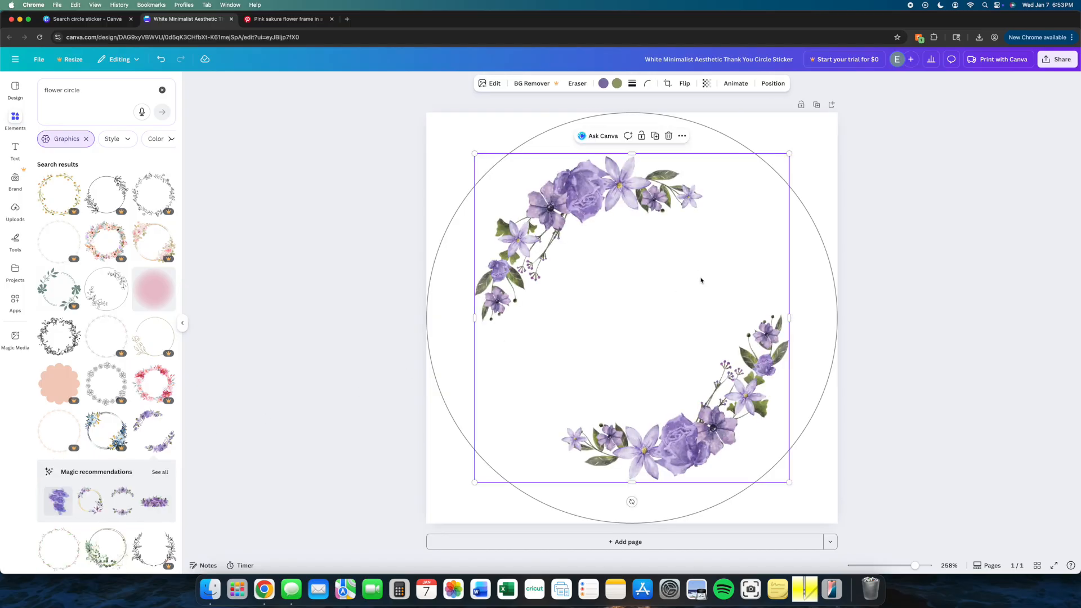
Step: Enlarge the purple floral wreath and center it so it nearly fills the sticker's circle
left_click_drag(696, 285, 694, 286)
left_click(865, 336)
left_click(750, 340)
left_click_drag(787, 482, 827, 529)
left_click_drag(795, 459, 776, 438)
left_click(917, 370)
left_click(824, 357)
left_click(779, 365)
left_click(642, 114)
left_click(565, 168)
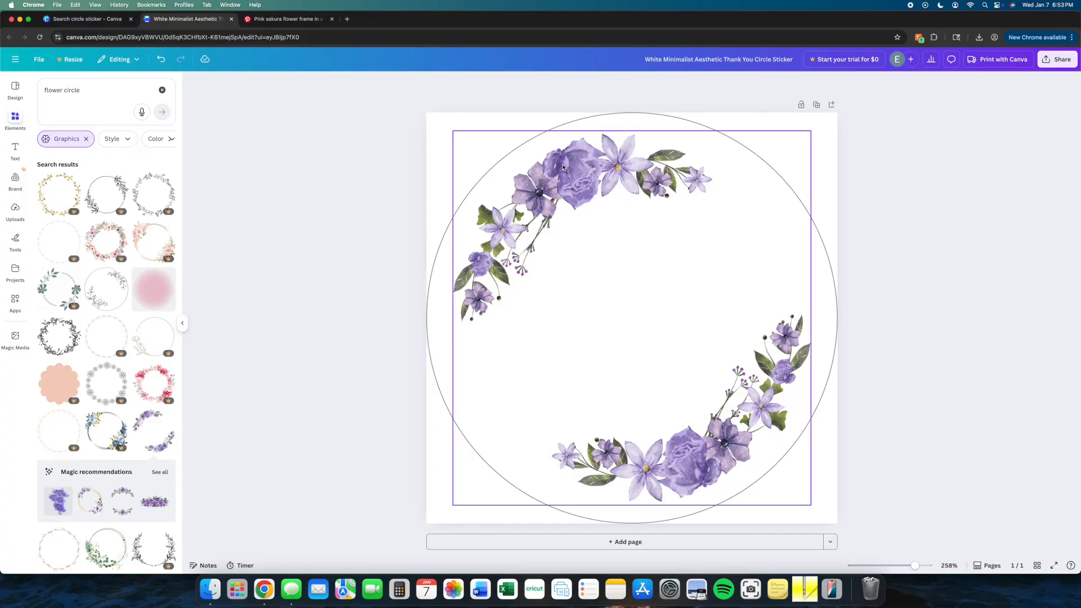
Step: Add the script-style "Save the Date" font combination to the sticker
left_click(15, 150)
scroll(90, 338, "down", 10)
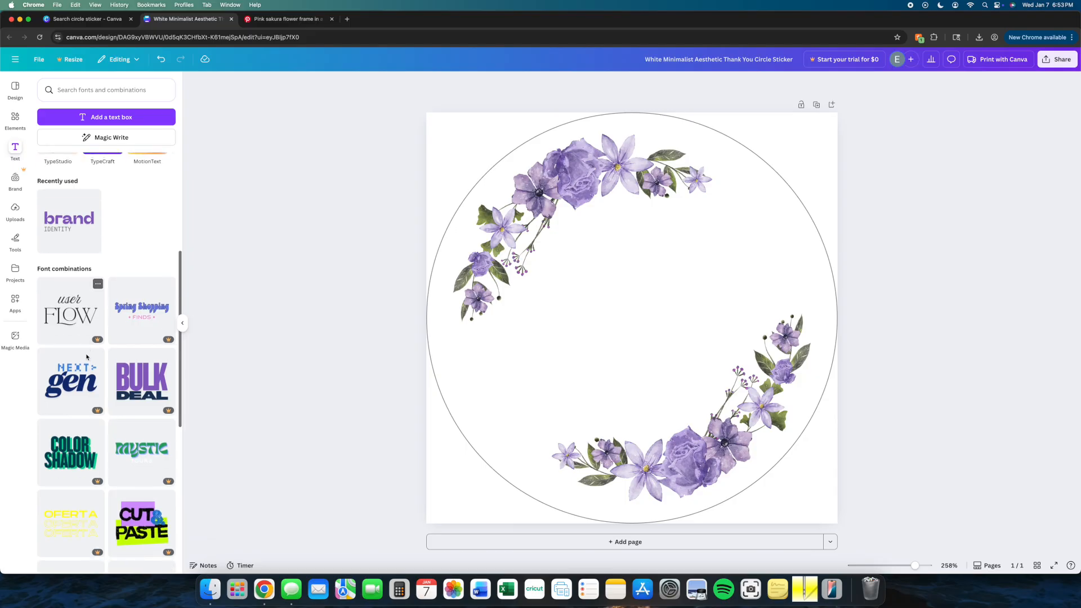
scroll(86, 356, "down", 8)
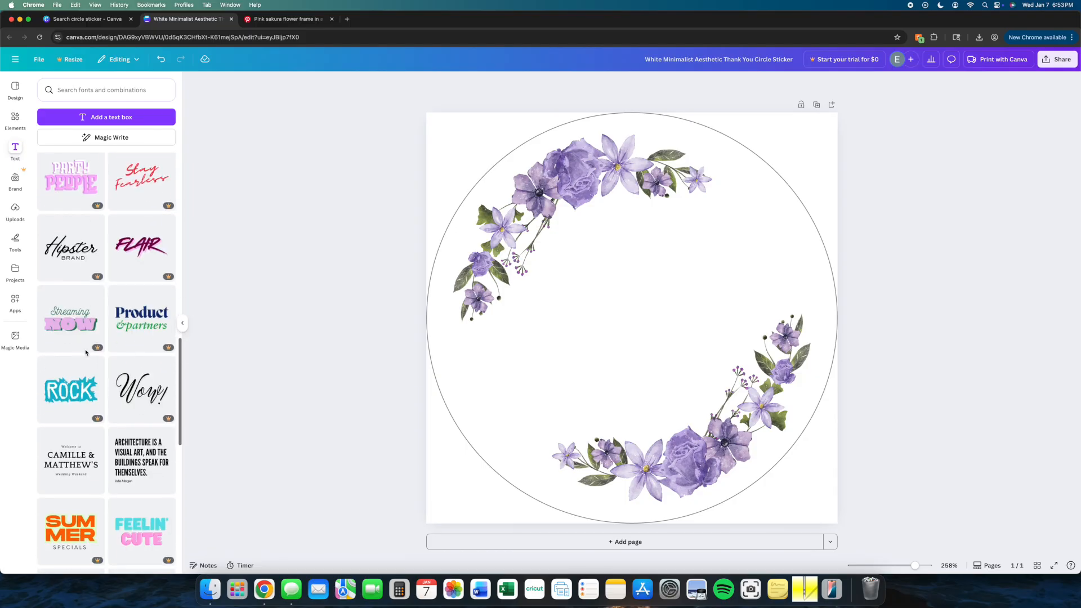
scroll(85, 353, "down", 10)
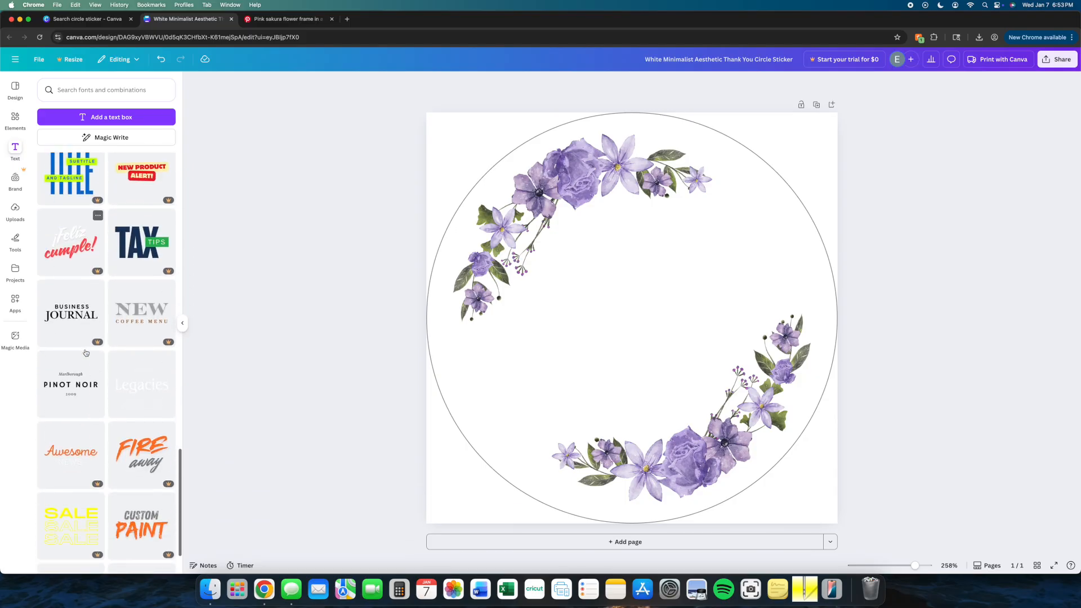
scroll(85, 353, "down", 1)
scroll(86, 353, "down", 5)
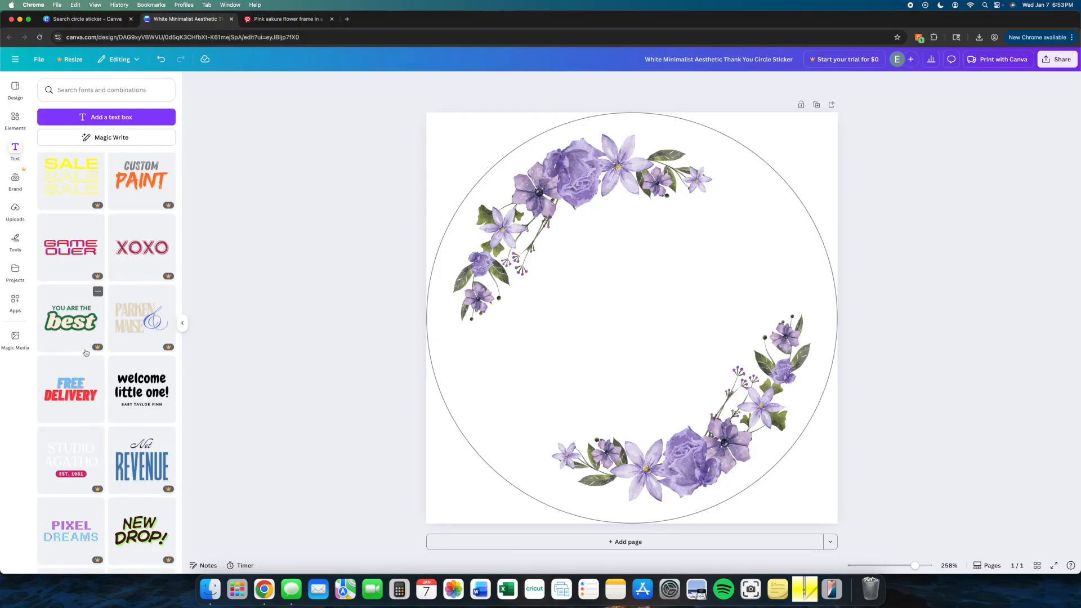
scroll(85, 353, "down", 6)
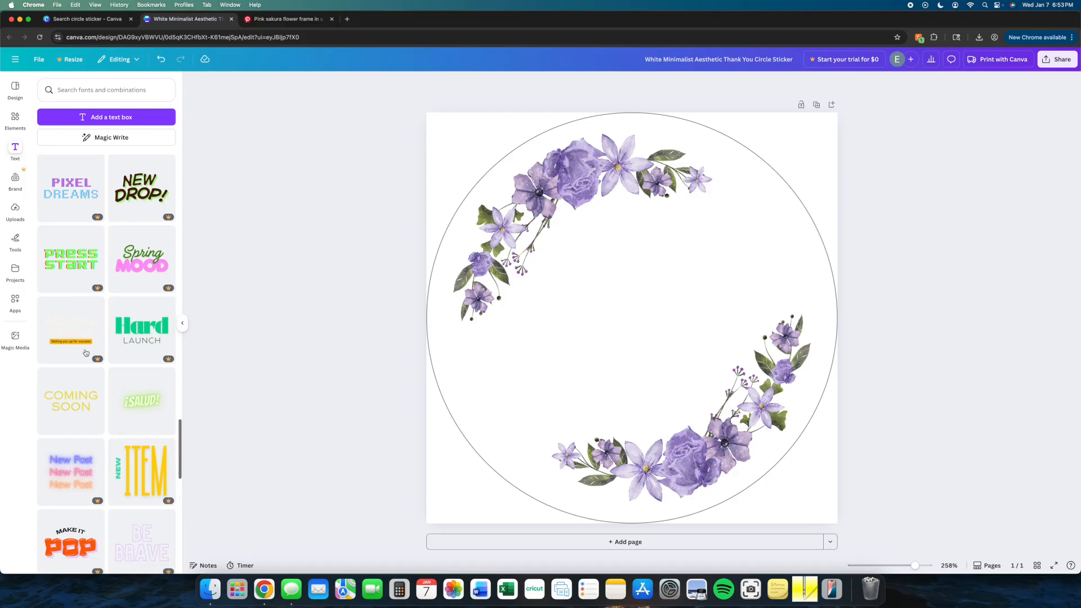
scroll(86, 353, "down", 10)
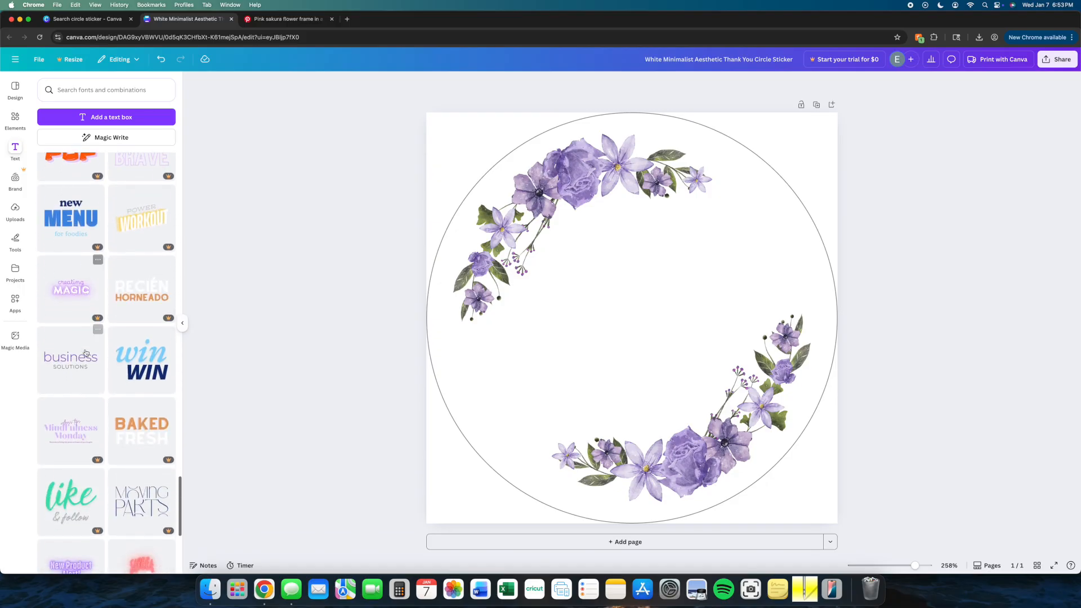
scroll(85, 353, "down", 10)
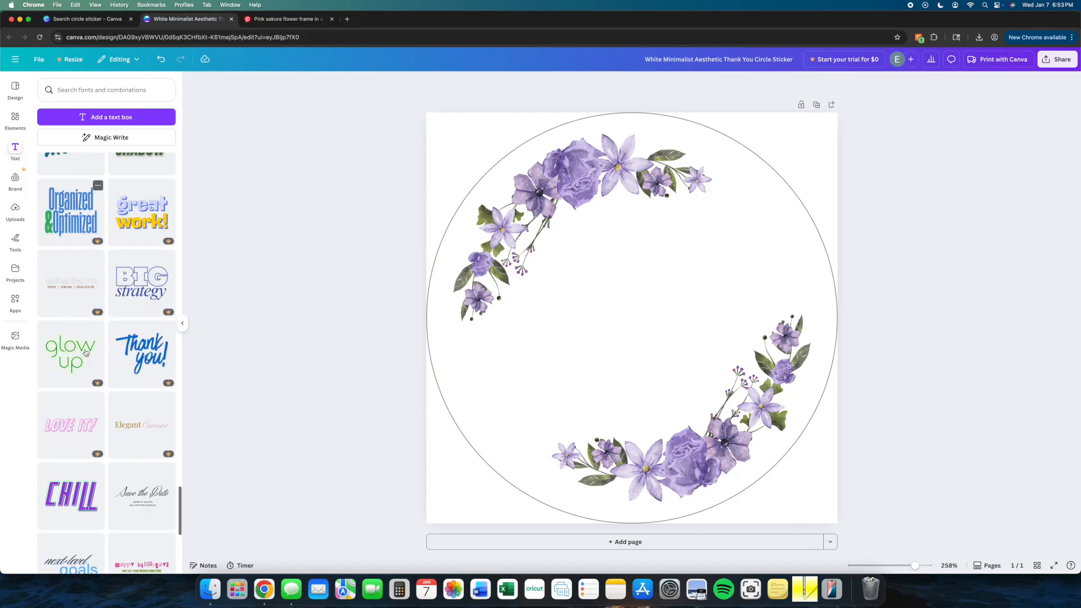
scroll(85, 353, "down", 1)
left_click(138, 394)
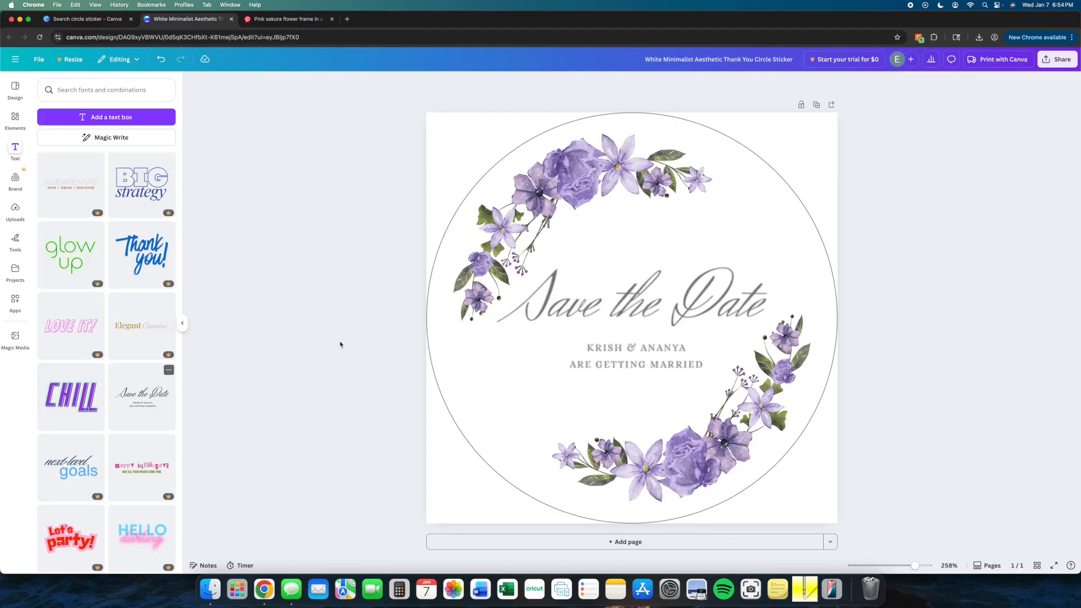
Step: Replace the "Save the Date" heading text with "Happy Birthday"
left_click(653, 357)
left_click(678, 304)
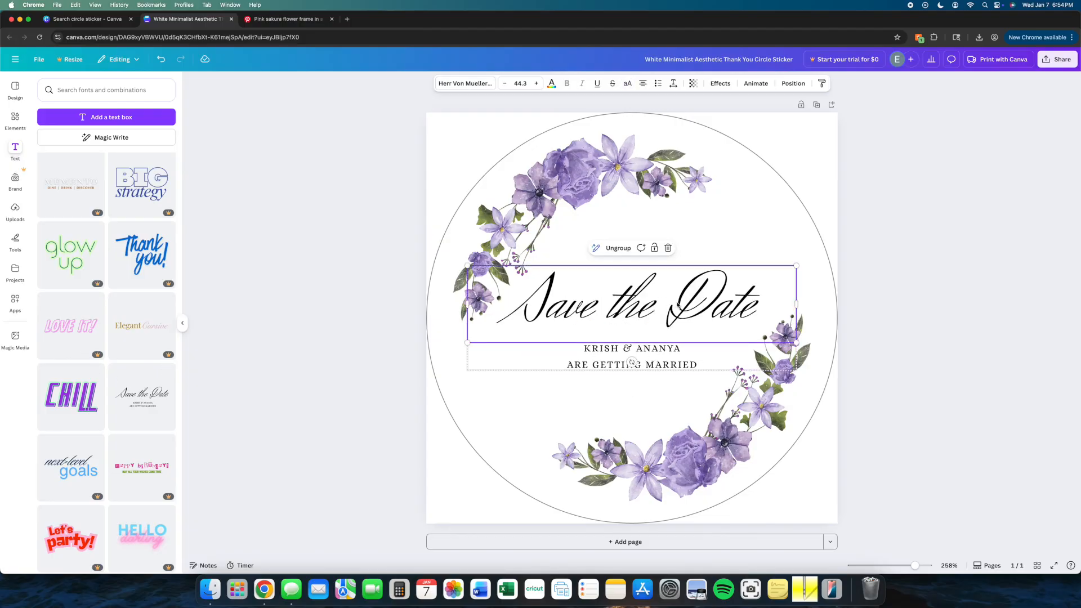
left_click(677, 304)
type("K")
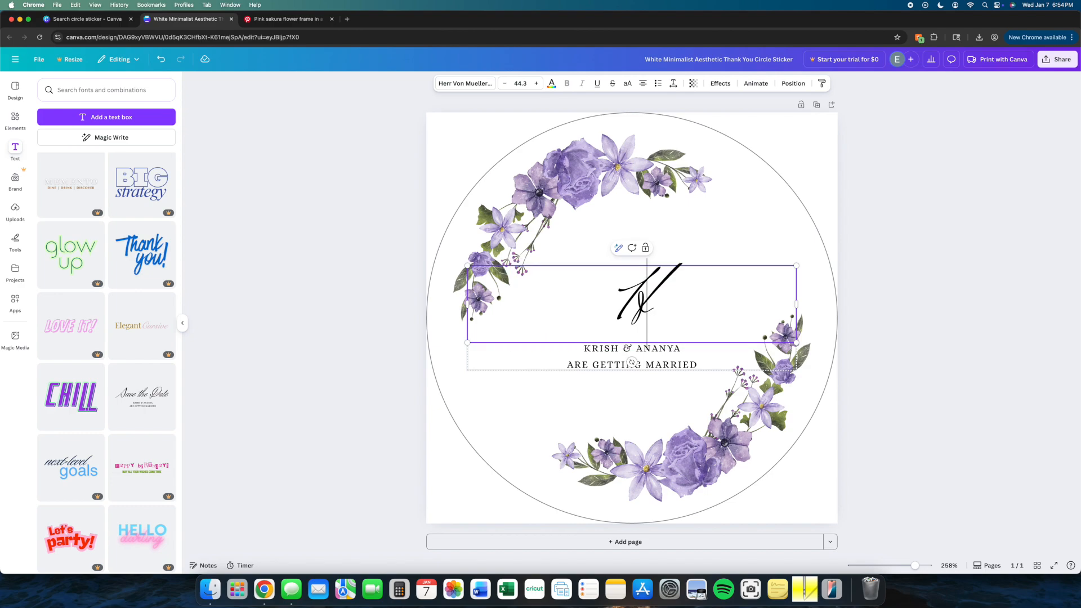
type("appy")
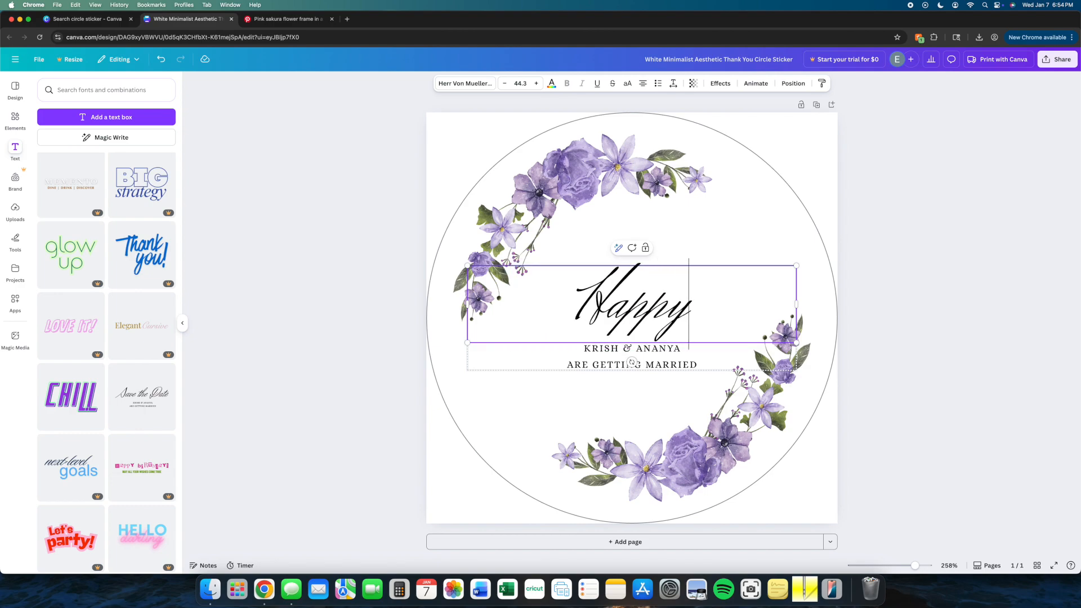
type(" Birth")
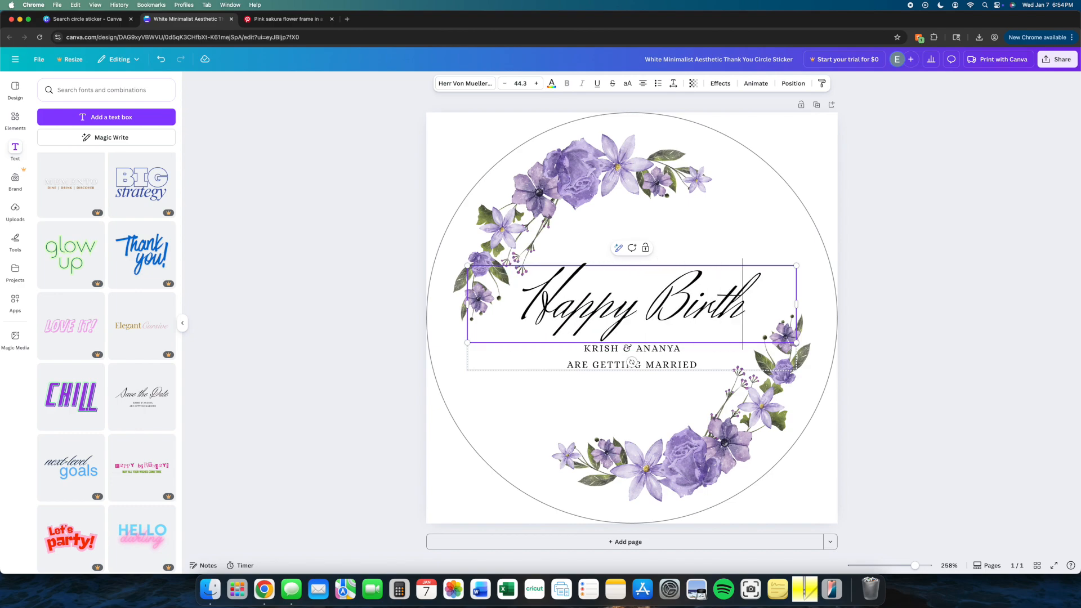
type("day")
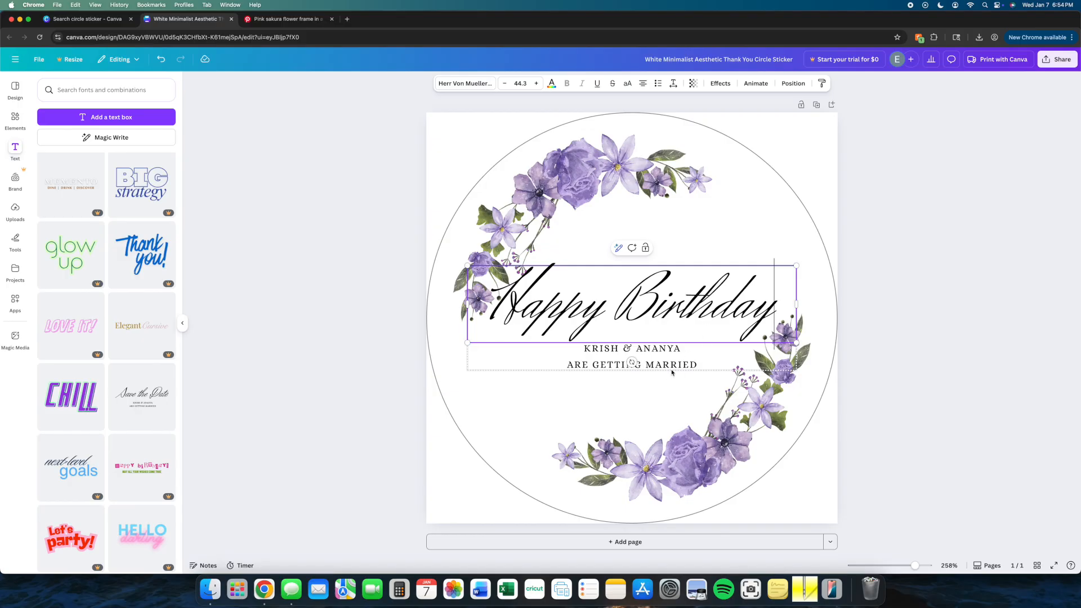
Step: Delete the small wedding announcement text below the "Happy Birthday" heading
left_click(672, 372)
key("BackSpace")
left_click(678, 389)
Step: Split "Happy Birthday" onto two lines and center the text block inside the floral wreath
left_click(656, 326)
double_click(617, 316)
left_click(617, 316)
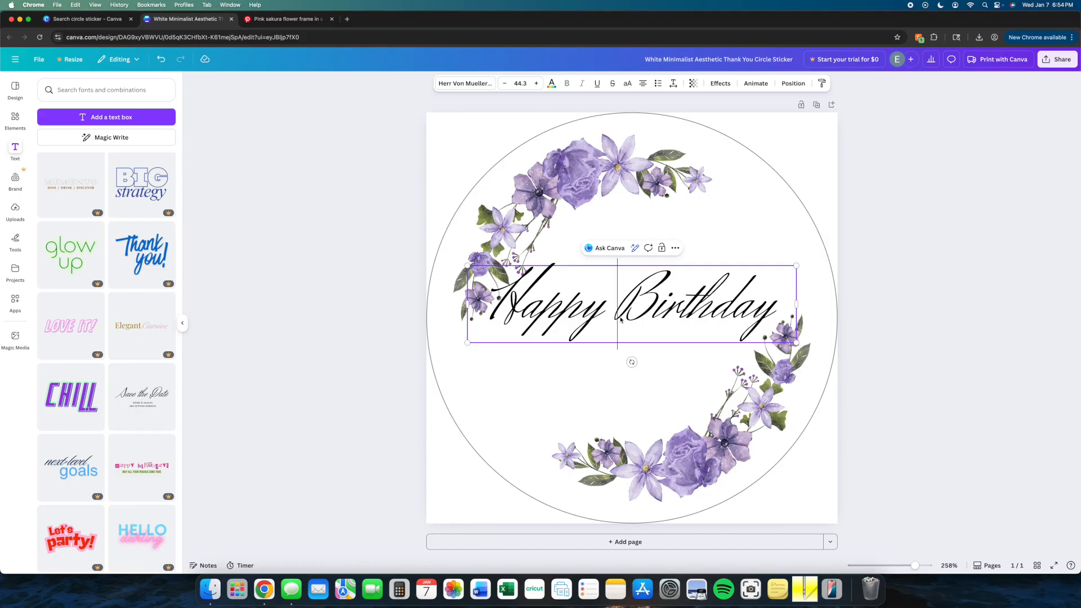
key("Return")
left_click(919, 347)
left_click_drag(690, 346, 653, 304)
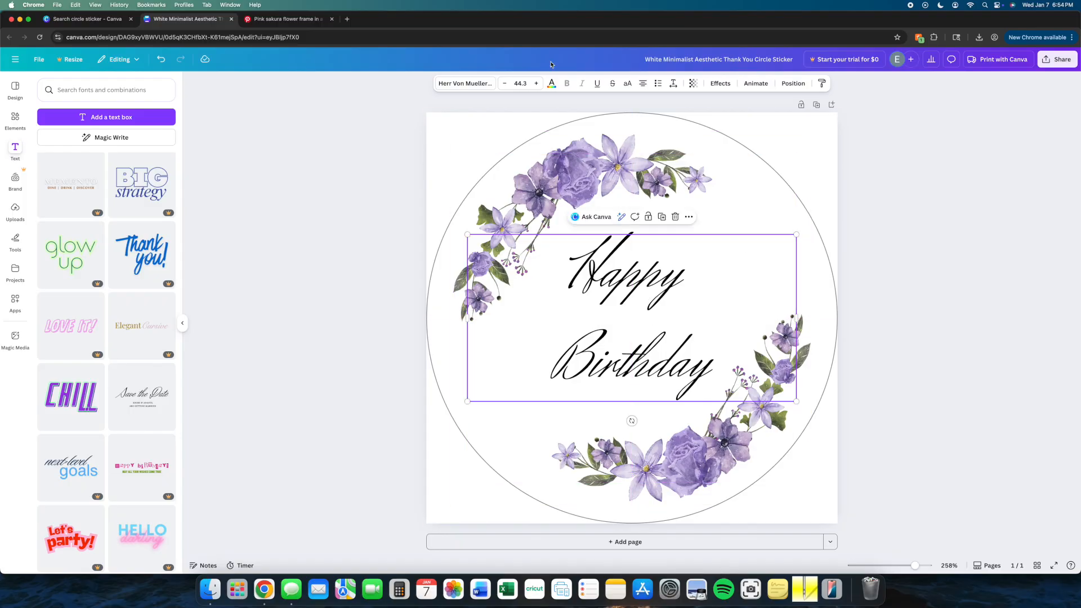
Step: Change the "Happy Birthday" text's font to Above the Beyond Script
left_click(551, 83)
left_click(481, 87)
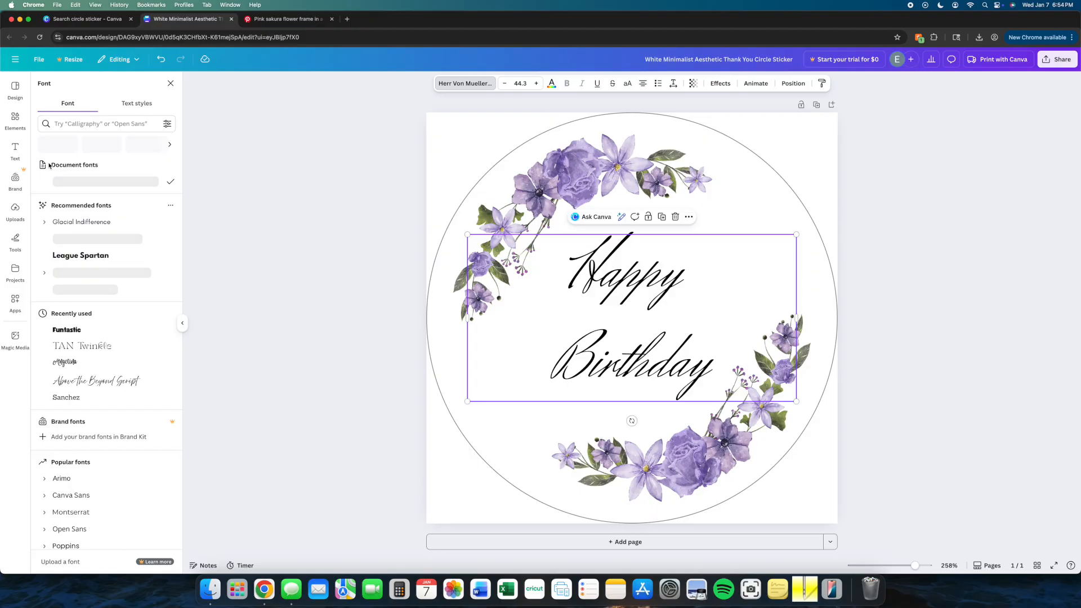
scroll(129, 350, "down", 1)
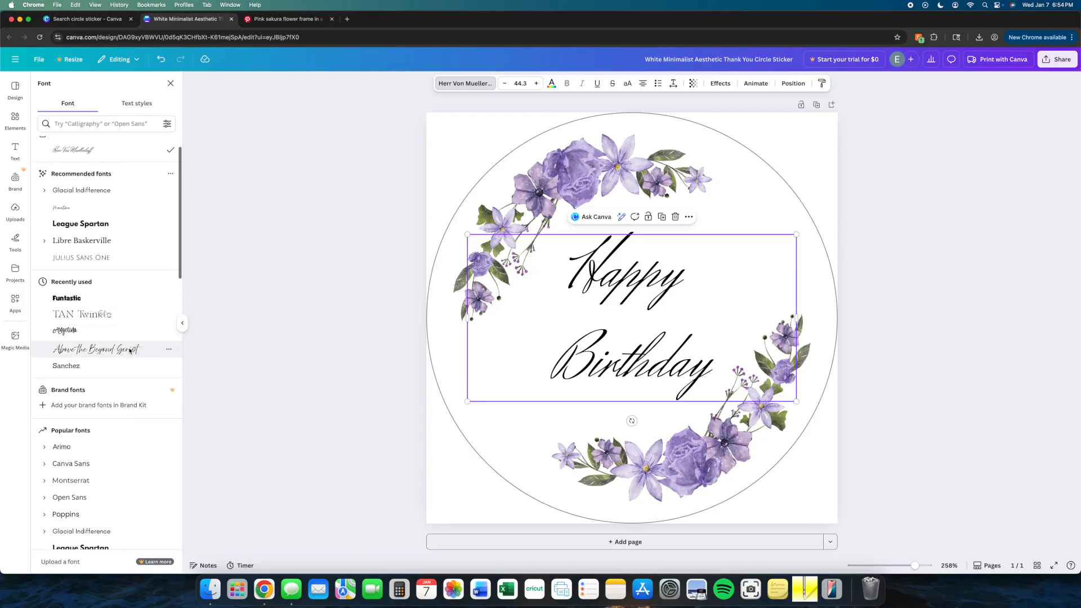
left_click(130, 349)
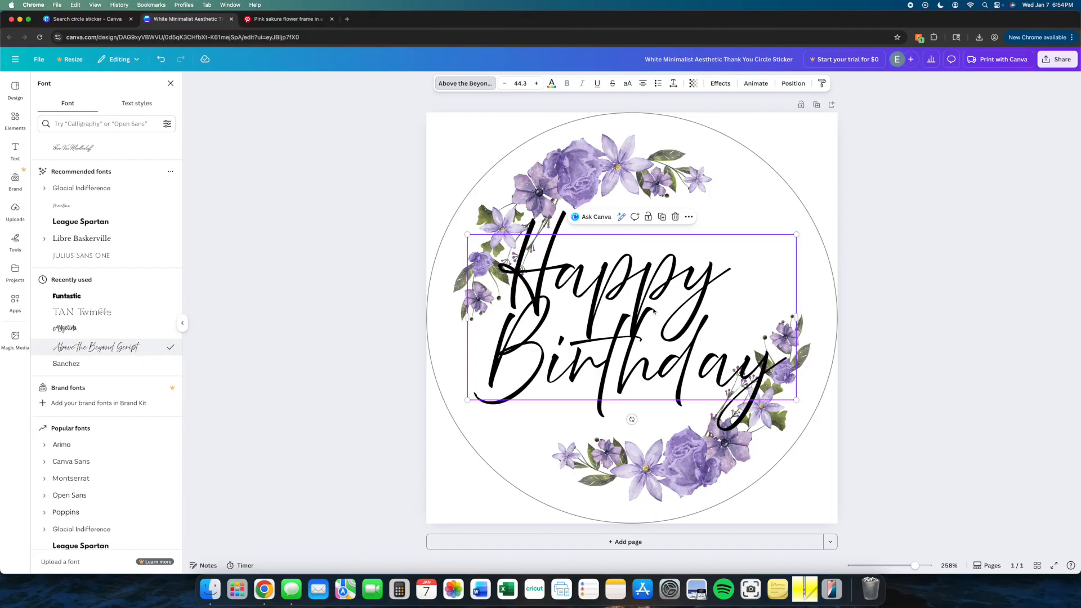
Step: Scale the "Happy Birthday" text down to a font size of about 34.8 and center it on the sticker
left_click_drag(468, 234, 538, 270)
left_click_drag(635, 373, 634, 352)
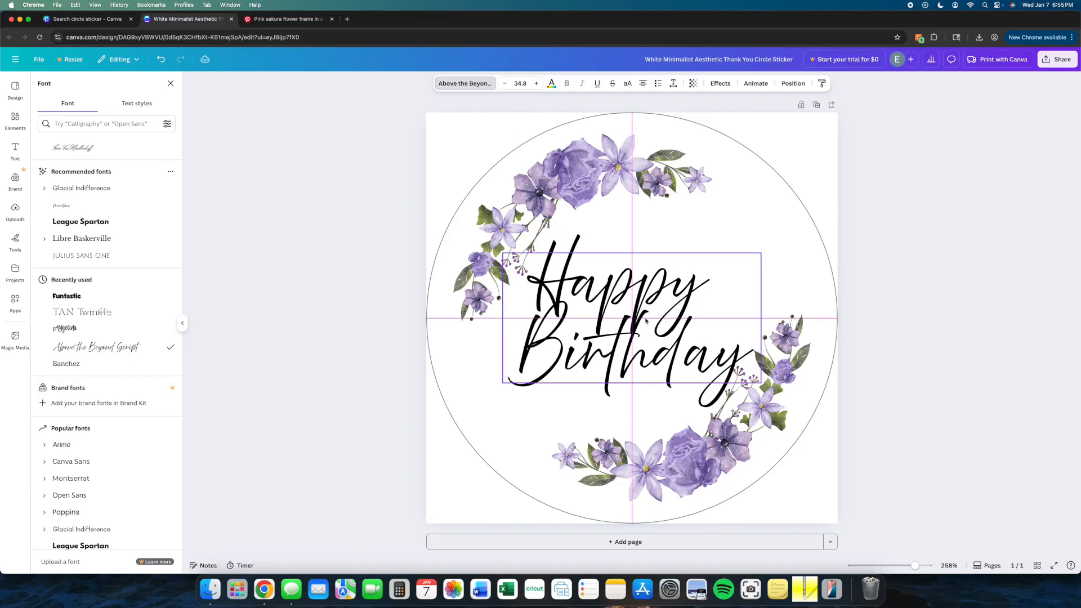
left_click_drag(646, 321, 645, 321)
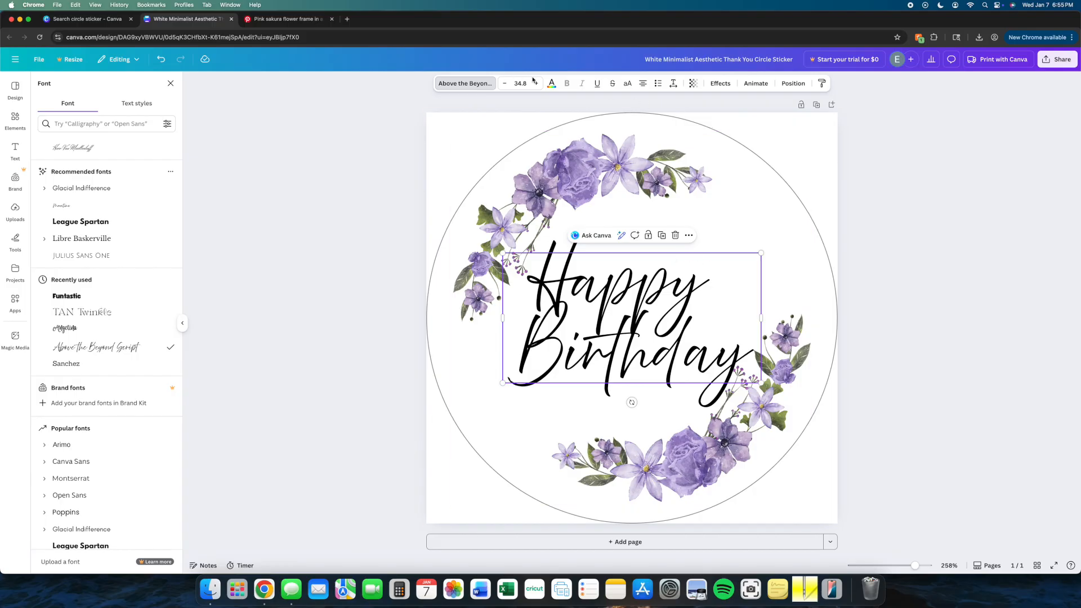
Step: Color the "Happy Birthday" text with the darkest purple sampled from the floral wreath photo
left_click(551, 84)
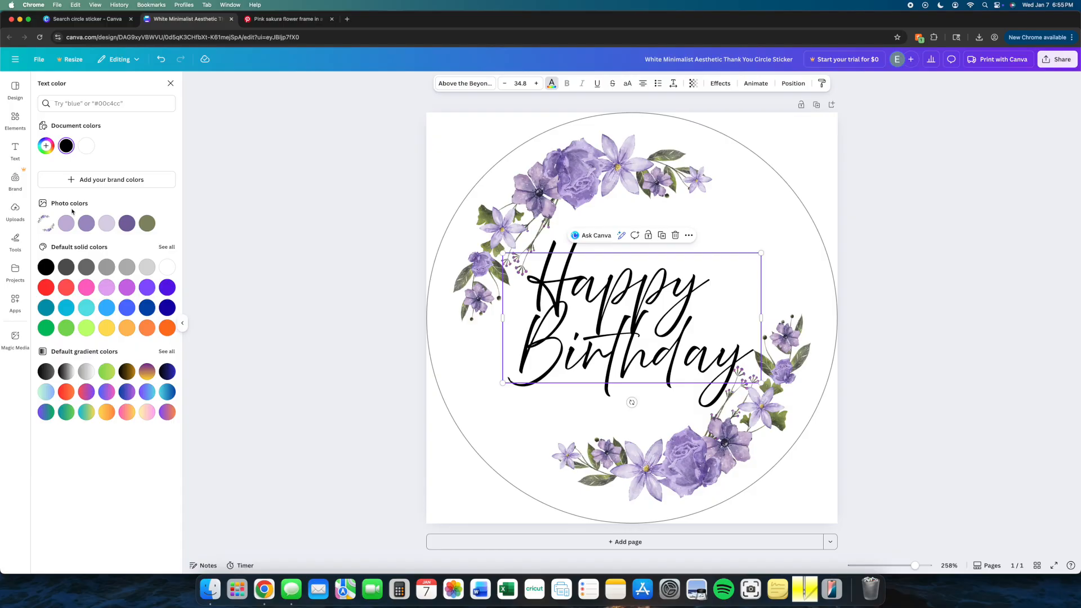
left_click(73, 226)
left_click(86, 224)
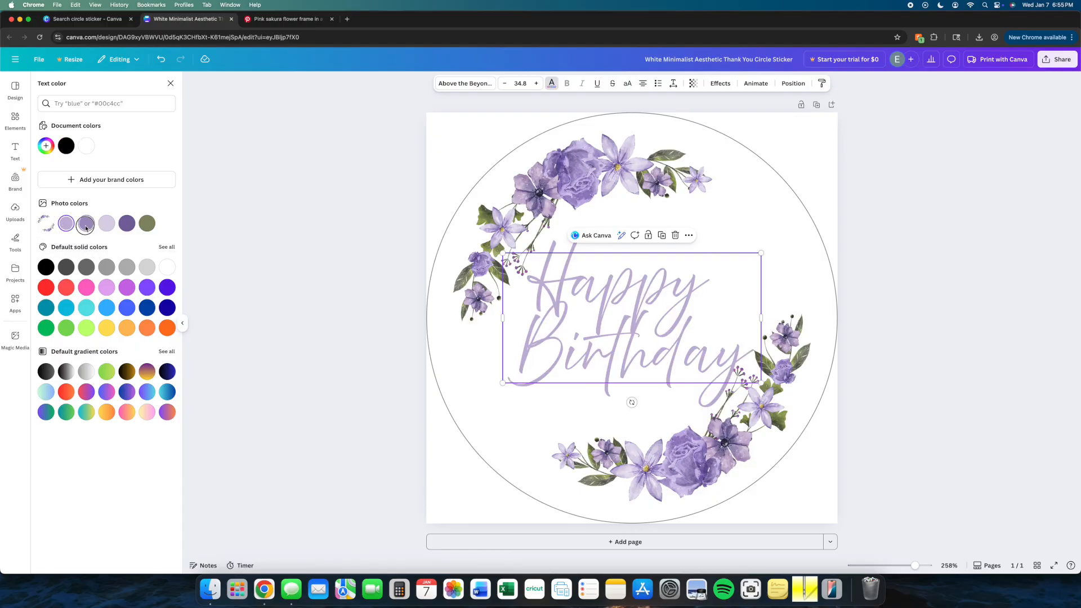
left_click(127, 225)
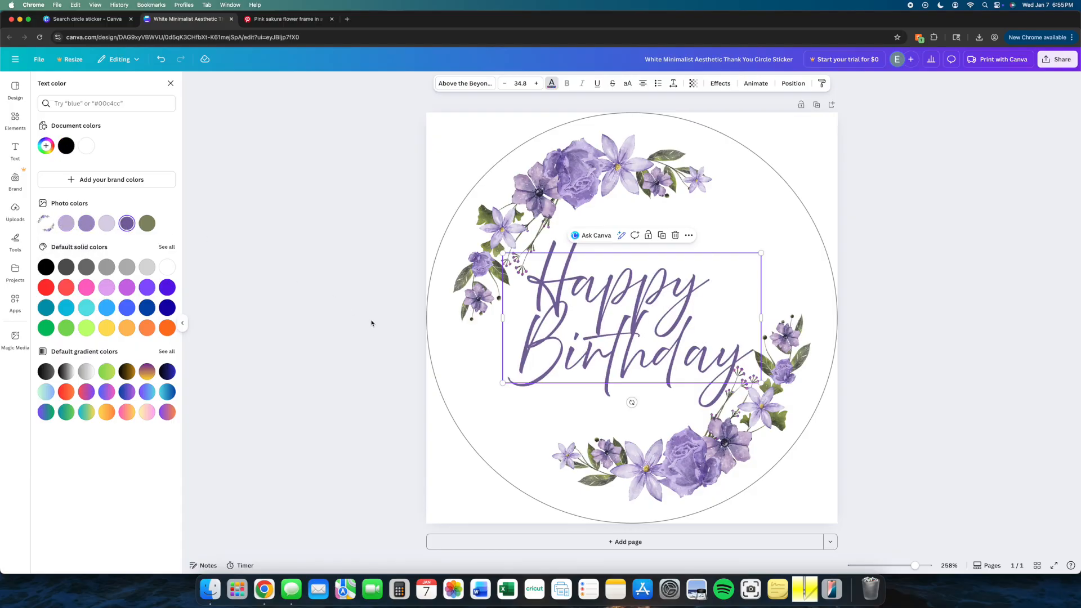
Step: Try the Outline and Lift text effects on "Happy Birthday", settling on a Shadow effect with its offset set to 31
left_click(720, 83)
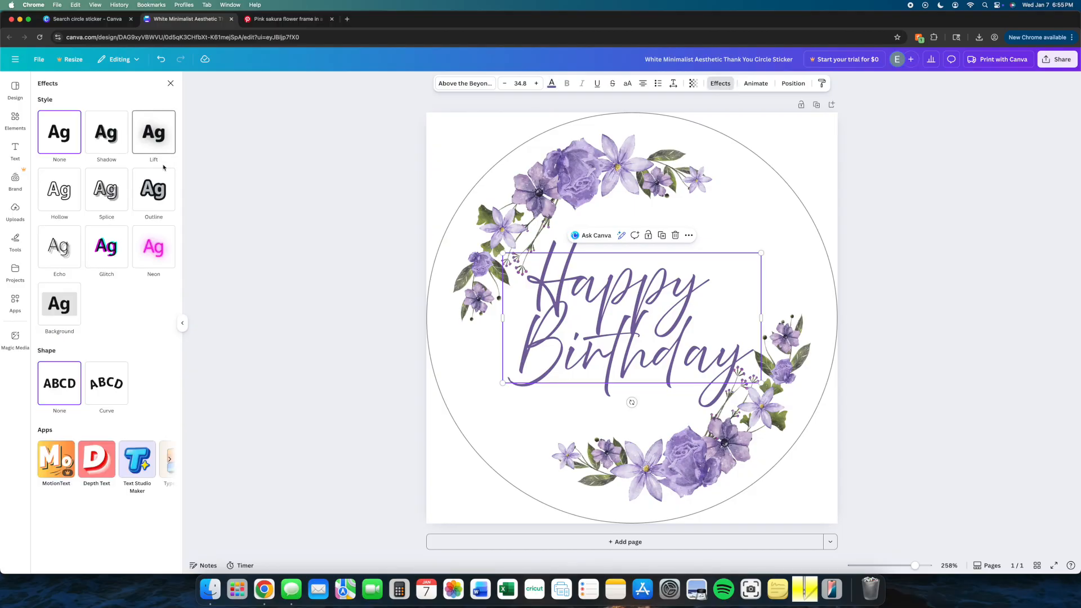
left_click(153, 242)
left_click(161, 191)
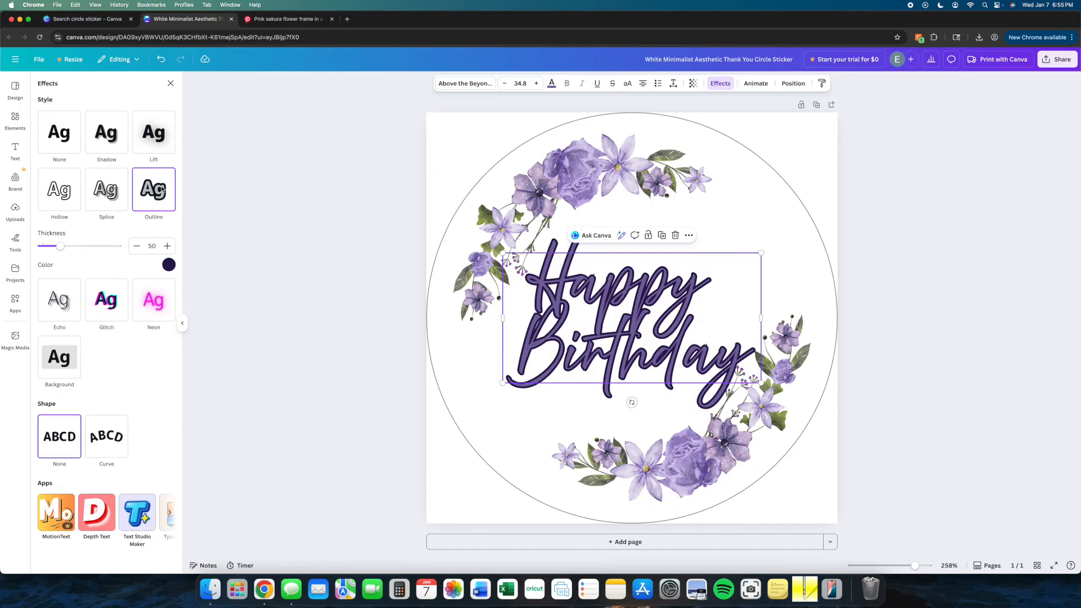
left_click(153, 134)
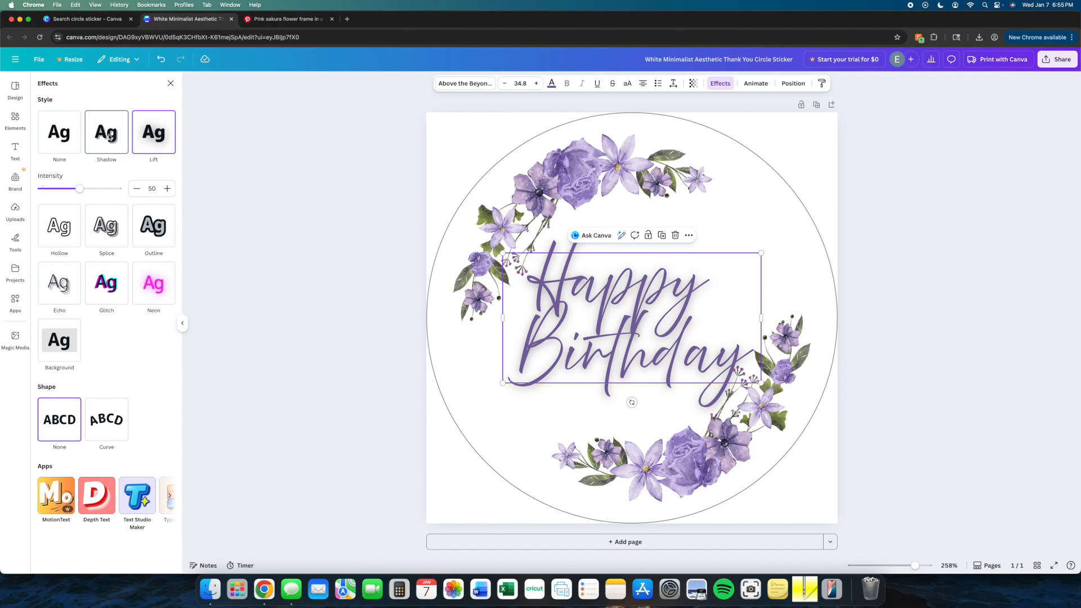
left_click(110, 137)
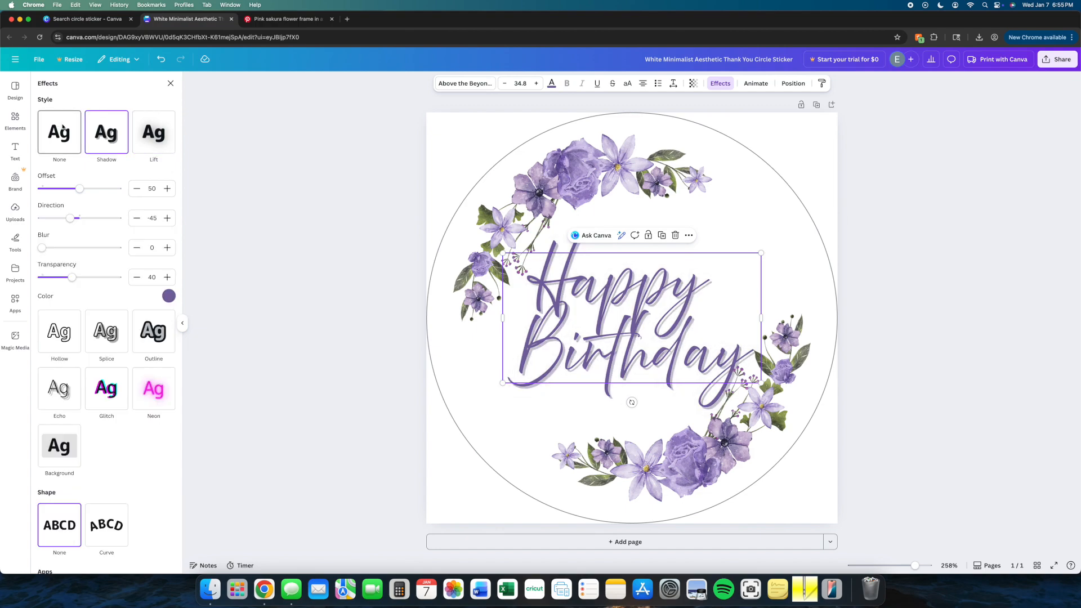
left_click_drag(79, 189, 66, 188)
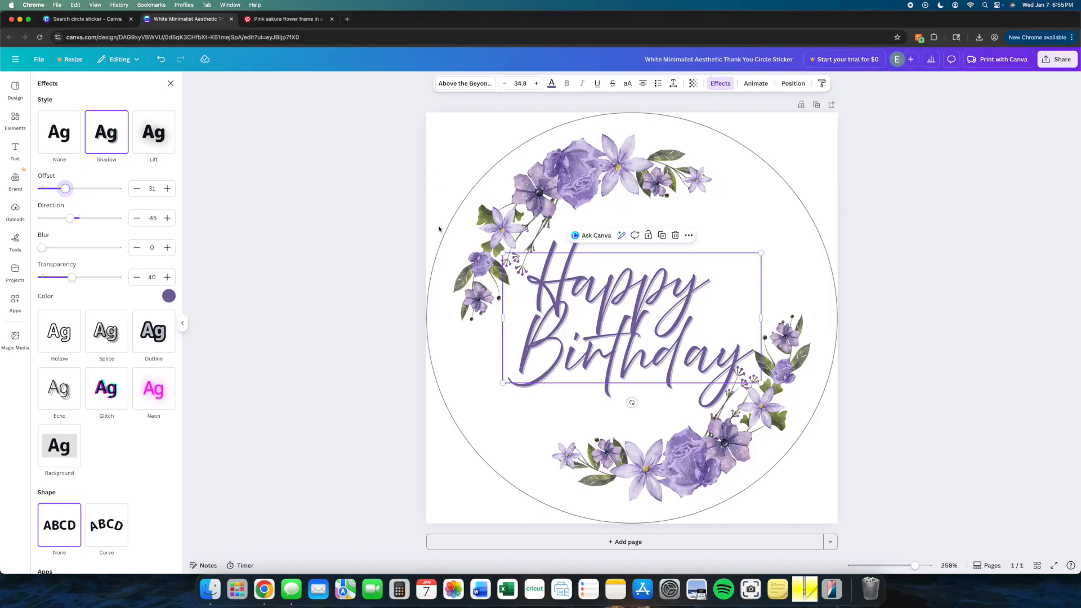
left_click(900, 350)
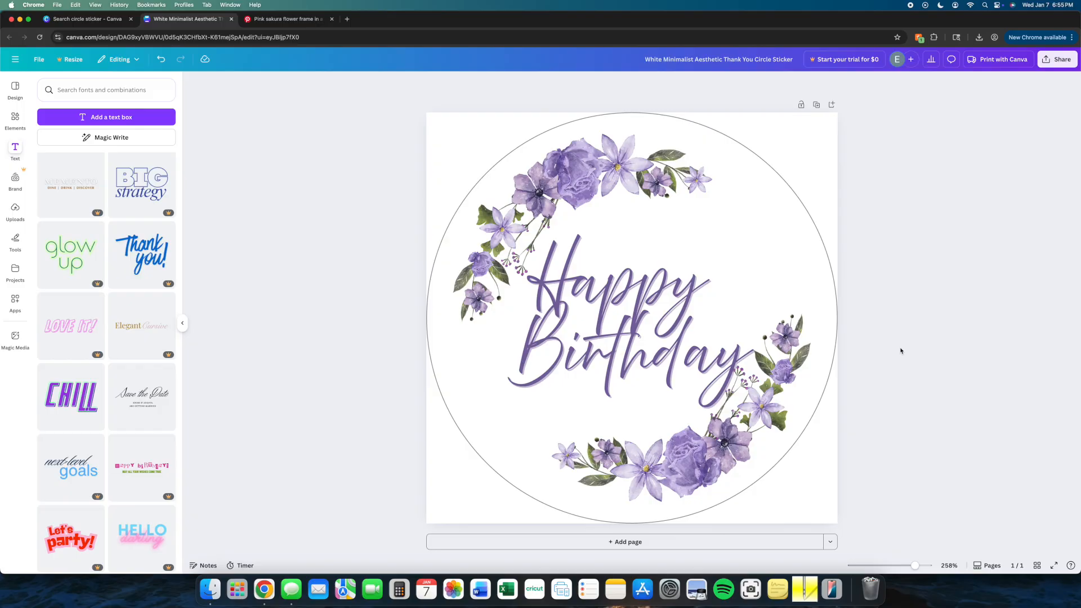
Step: Download the finished sticker design as a PNG file
left_click(1057, 59)
left_click(927, 231)
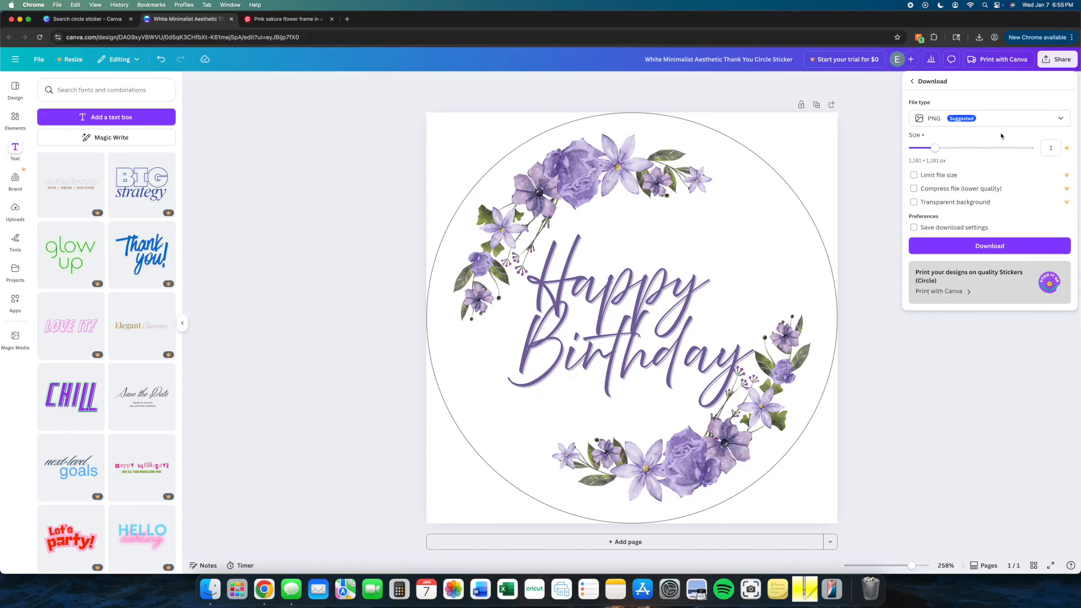
left_click(979, 250)
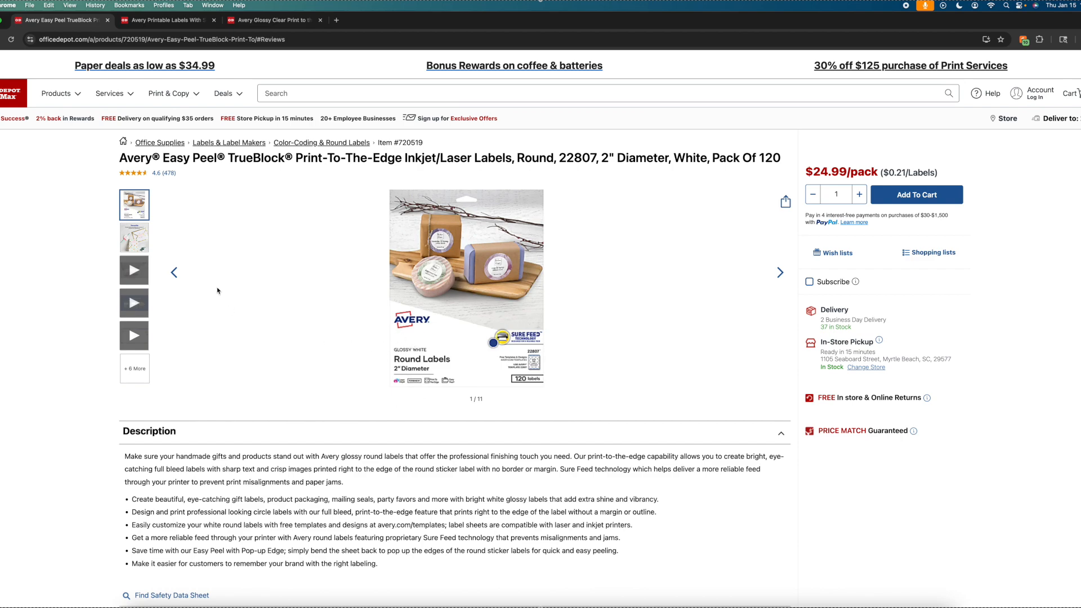
Step: Compare the Avery glossy white, matte white and glossy clear 2" round label listings on the Office Depot site
left_click(134, 237)
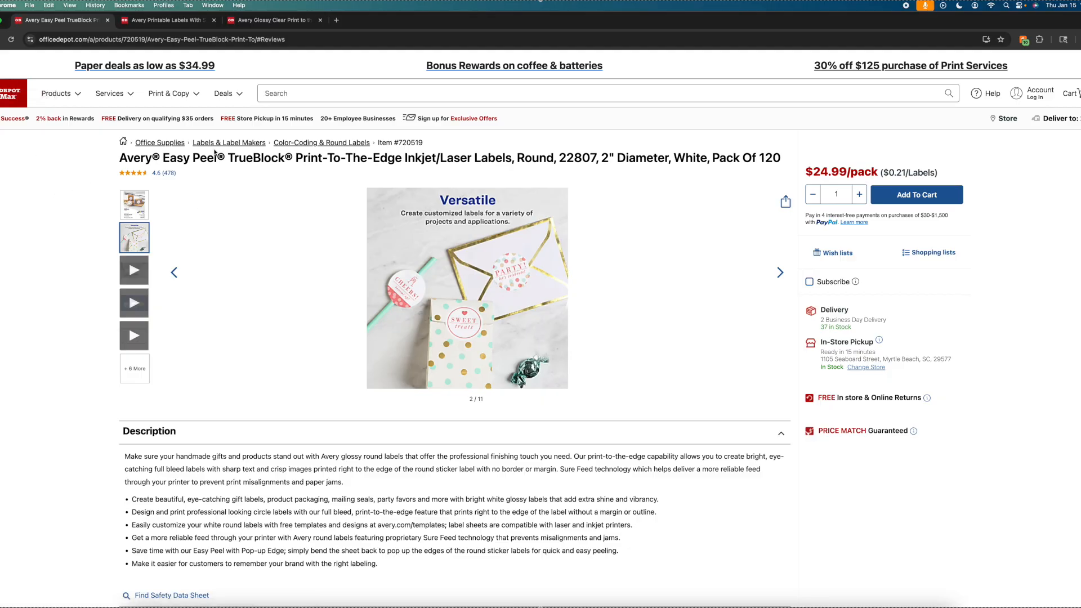
left_click(188, 21)
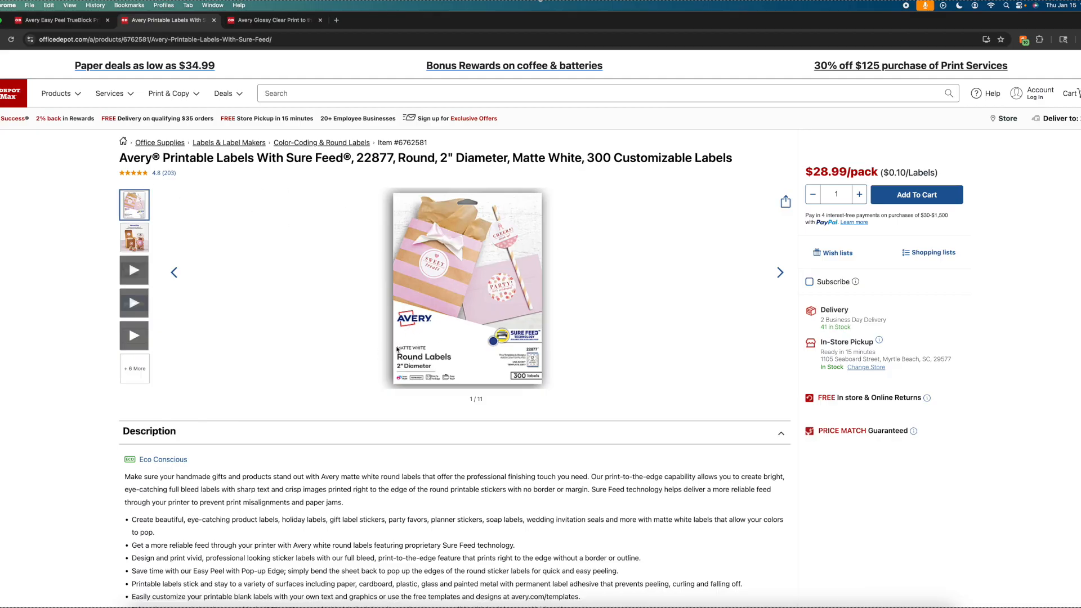
left_click(273, 21)
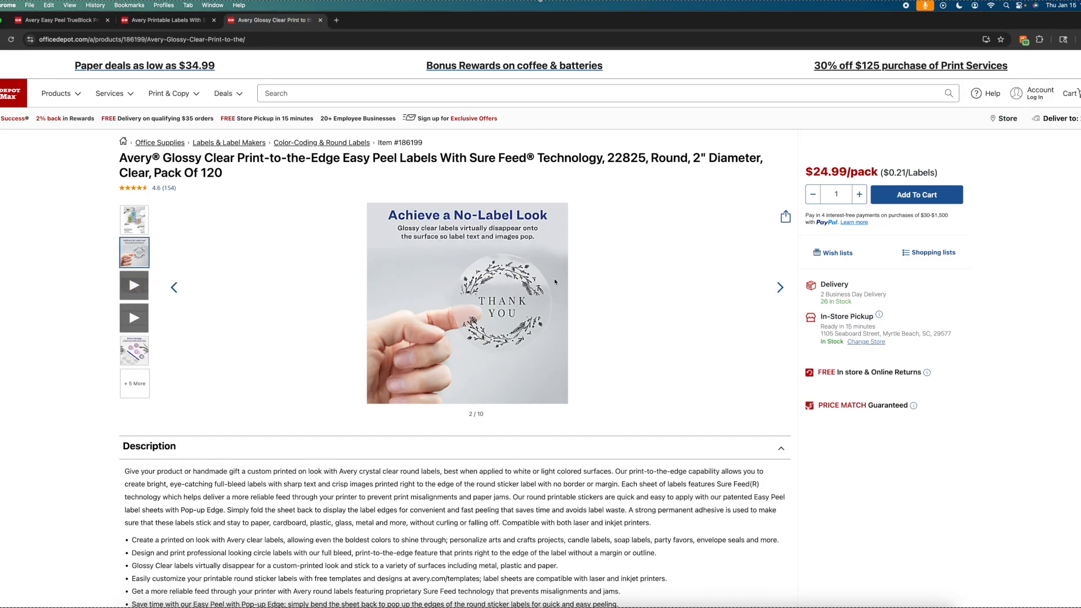
left_click(145, 220)
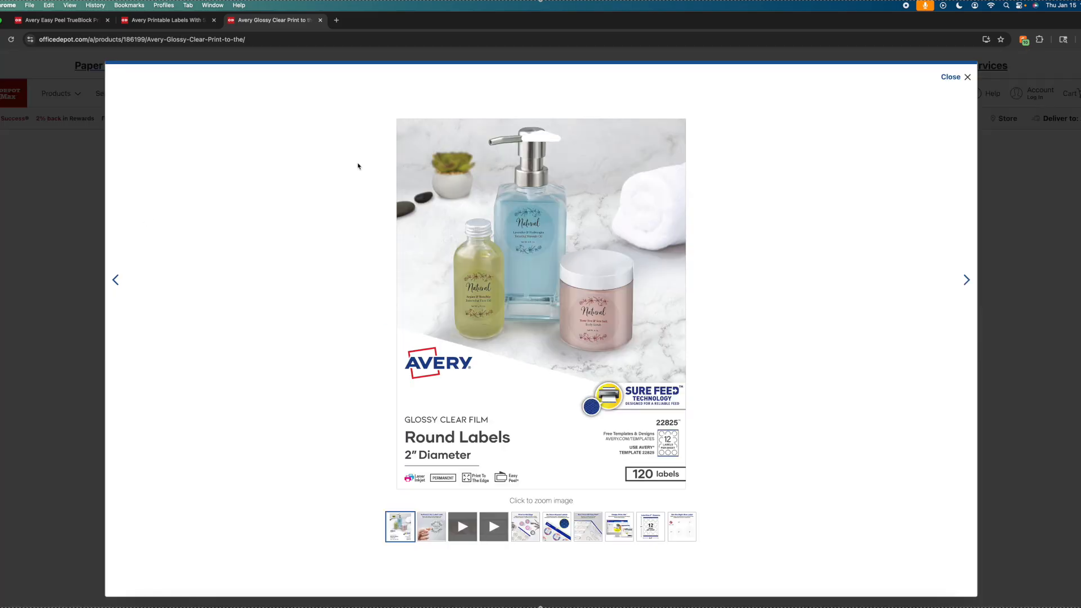
left_click(967, 77)
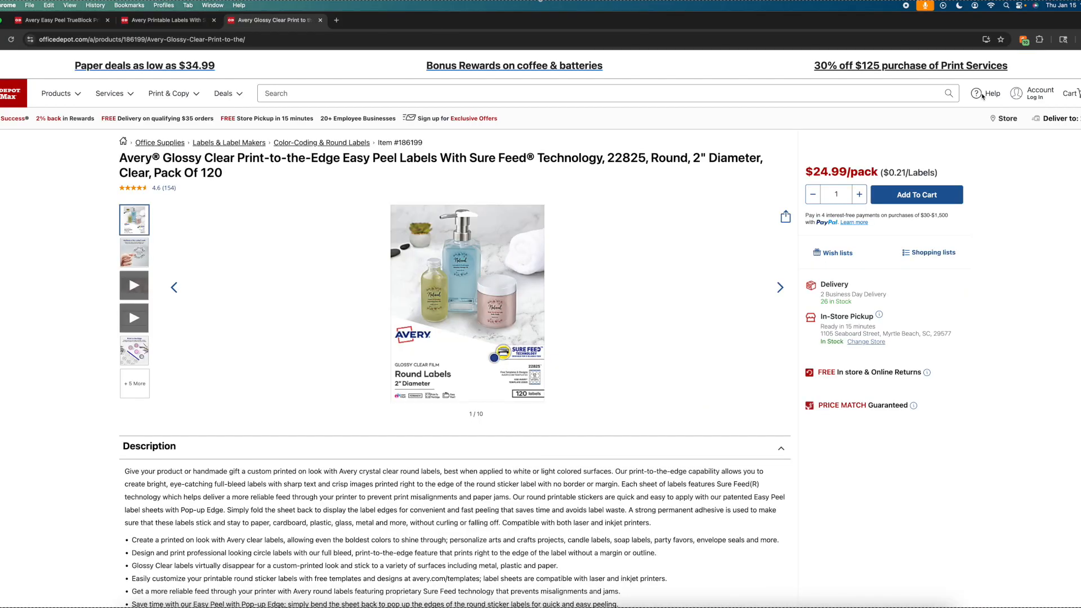
Step: Examine the enlarged package image of the matte white round labels for the Avery template number
left_click(145, 21)
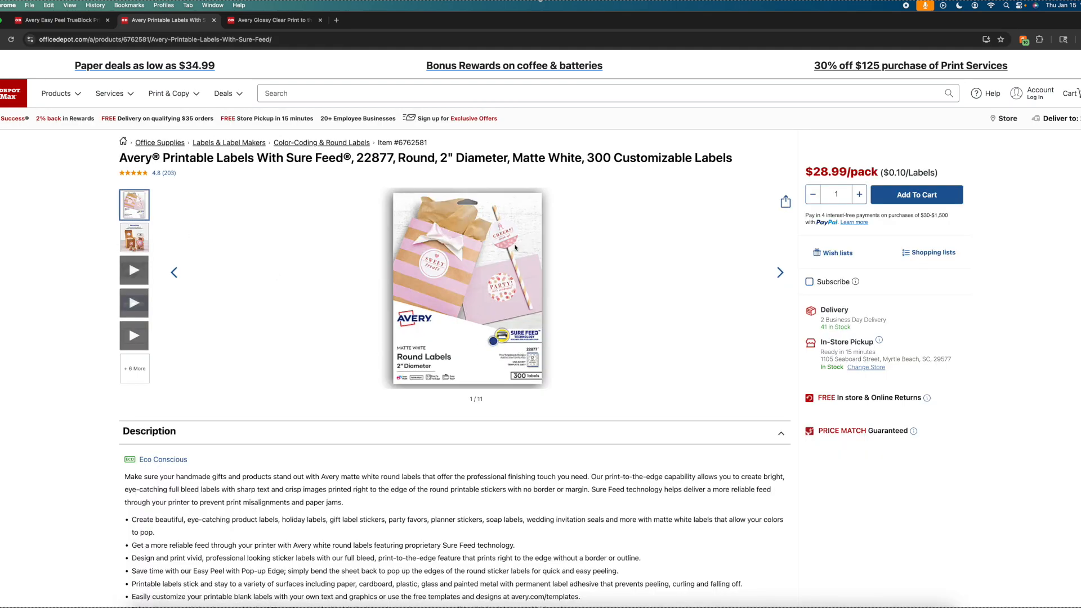
left_click(534, 345)
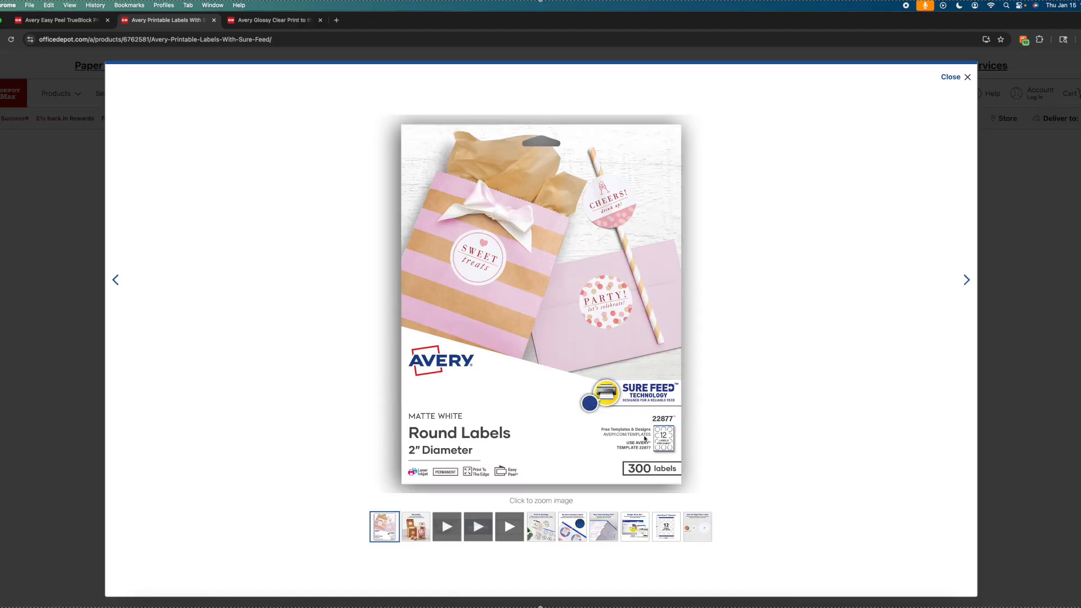
left_click(954, 84)
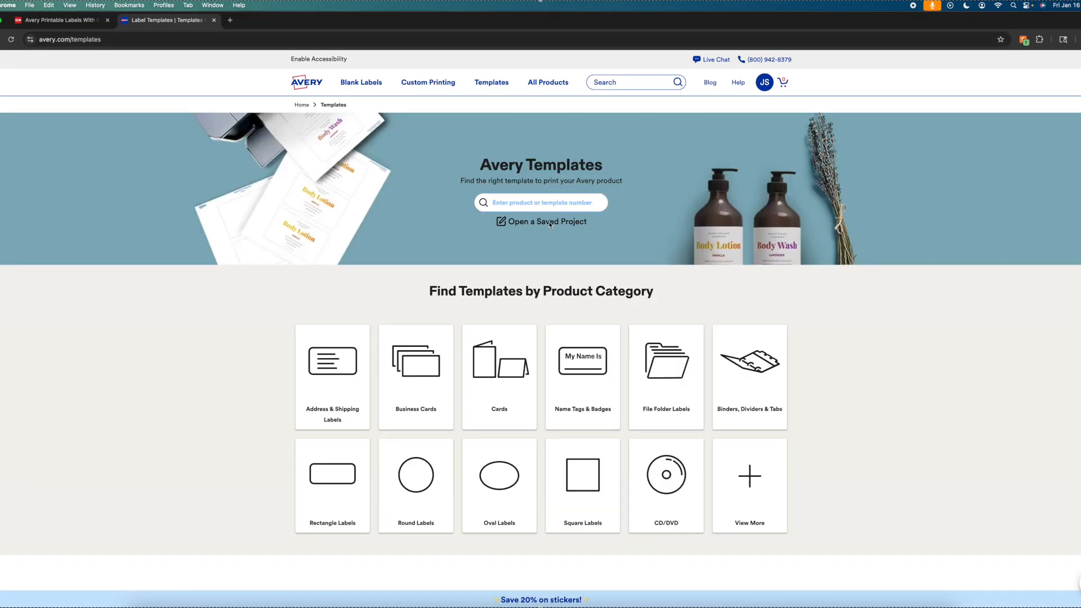
Step: Find template 22877 on the Avery templates site and start an online design with the blank round layout
left_click(62, 21)
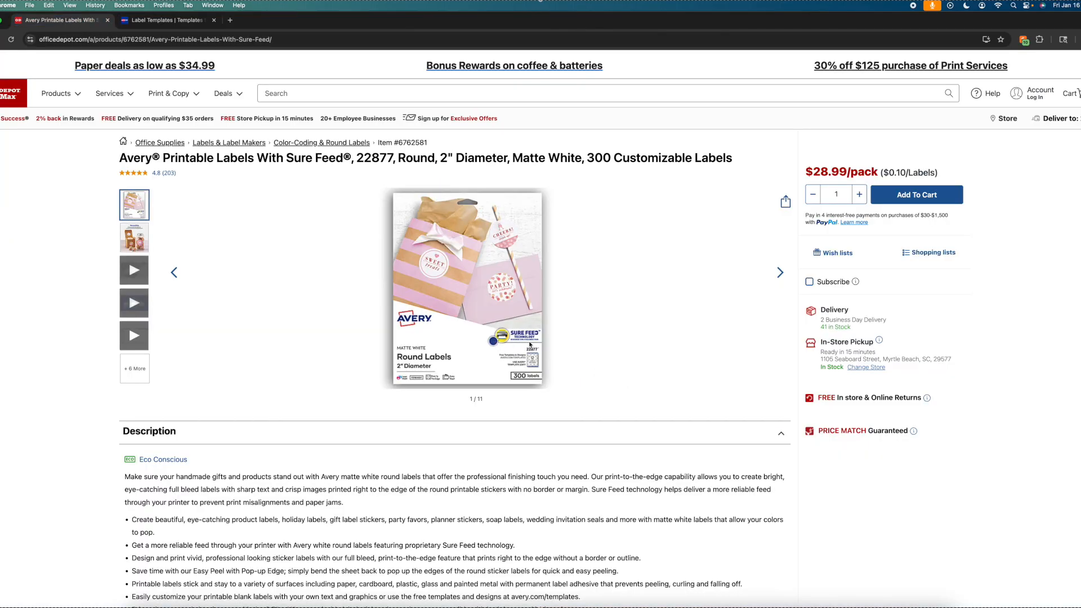
left_click(172, 22)
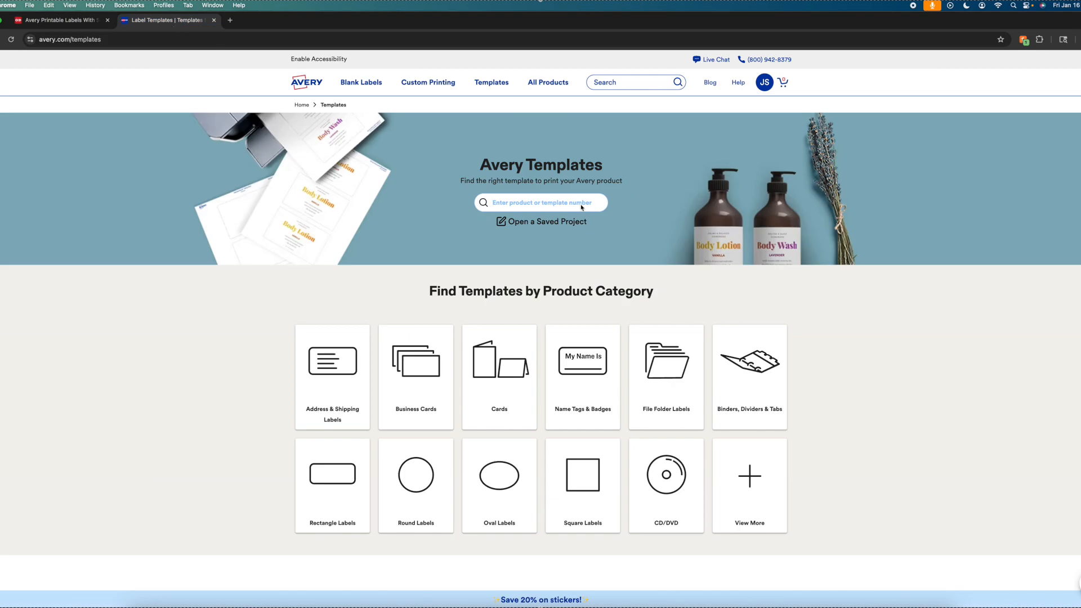
type("22877")
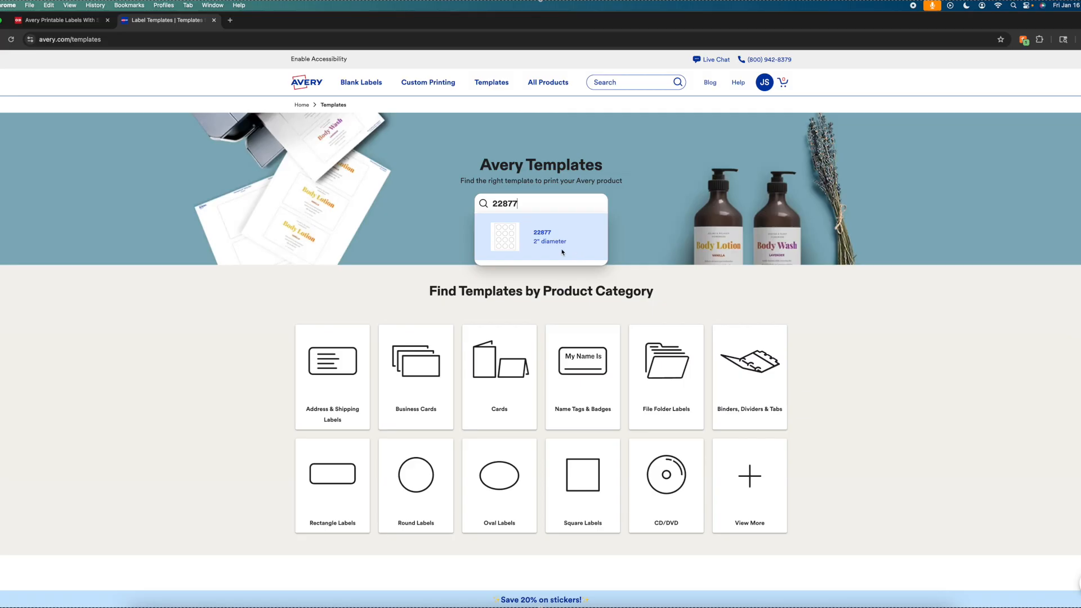
left_click(529, 246)
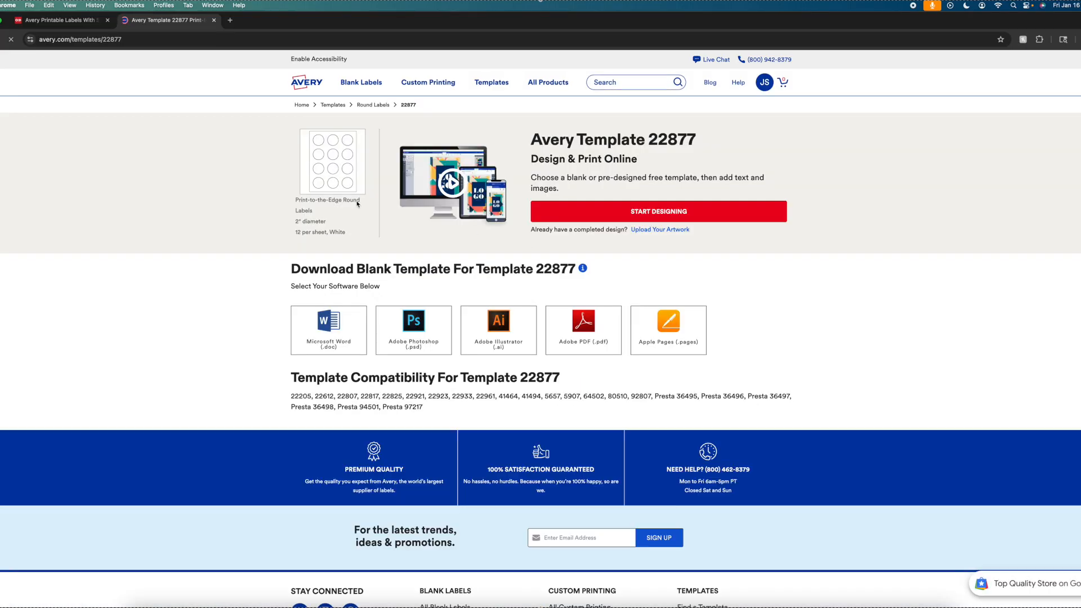
left_click(647, 206)
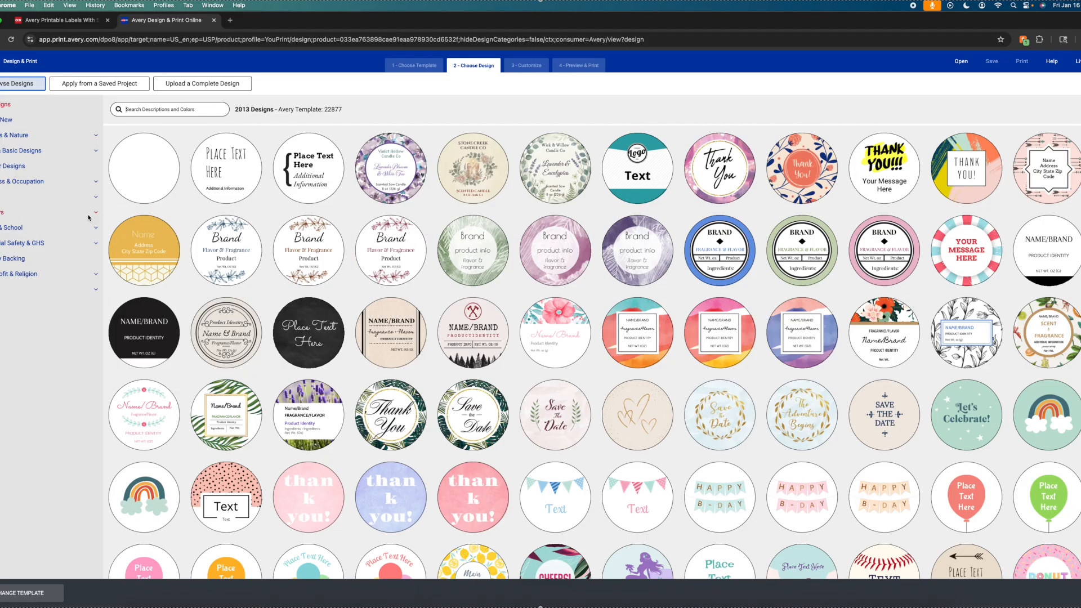
left_click(151, 183)
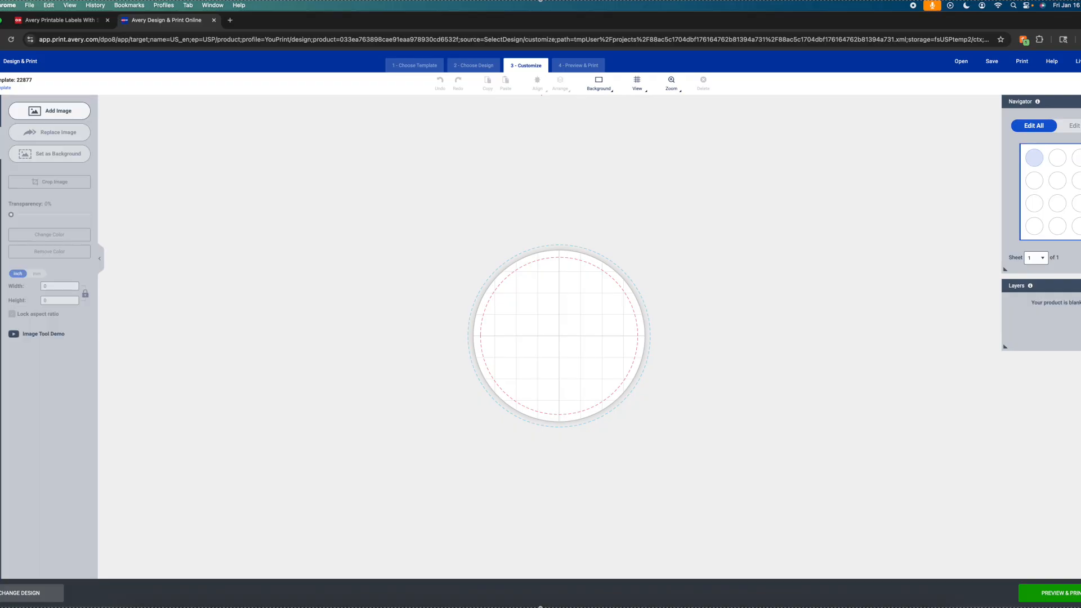
Step: Add the sticker PNG from the Downloads folder to the round label
left_click(62, 111)
left_click(528, 317)
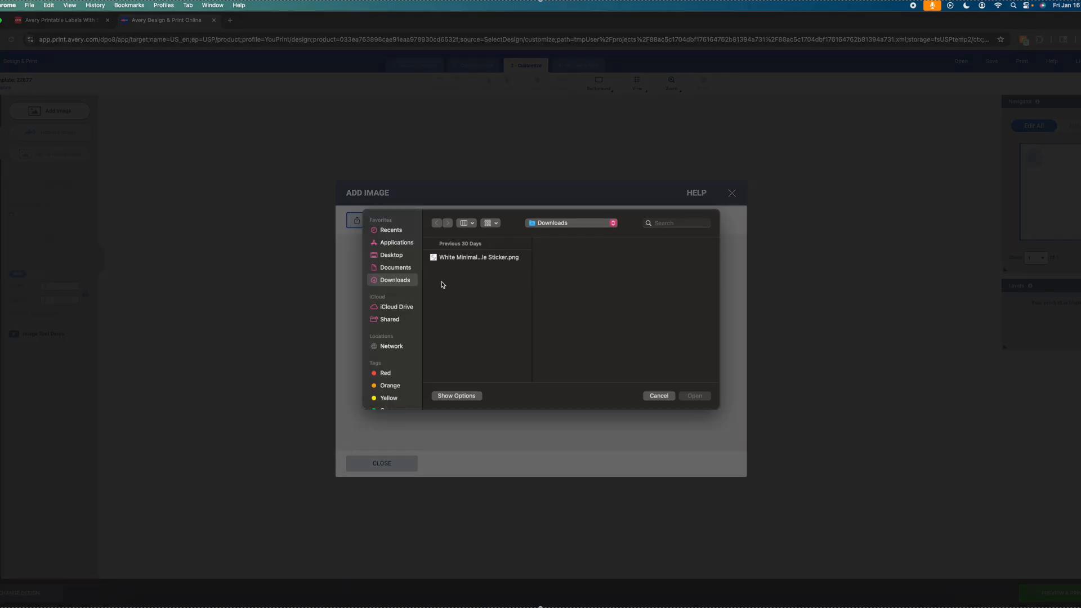
left_click(470, 261)
double_click(471, 260)
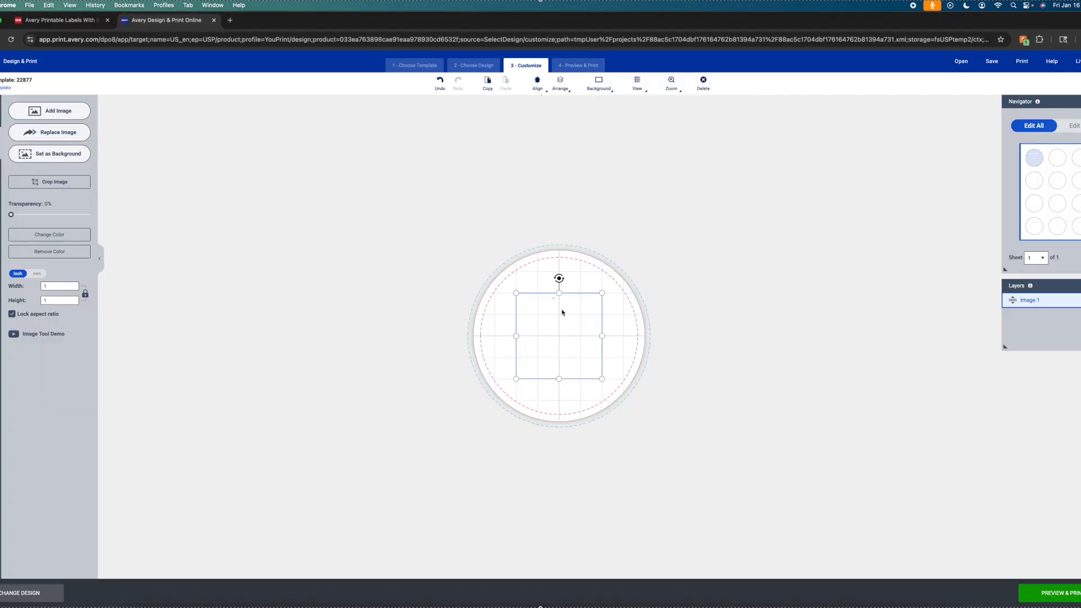
Step: Enlarge the sticker image to 2.125 inches wide and high and center it to cover the round label to its edge
left_click_drag(602, 380, 665, 443)
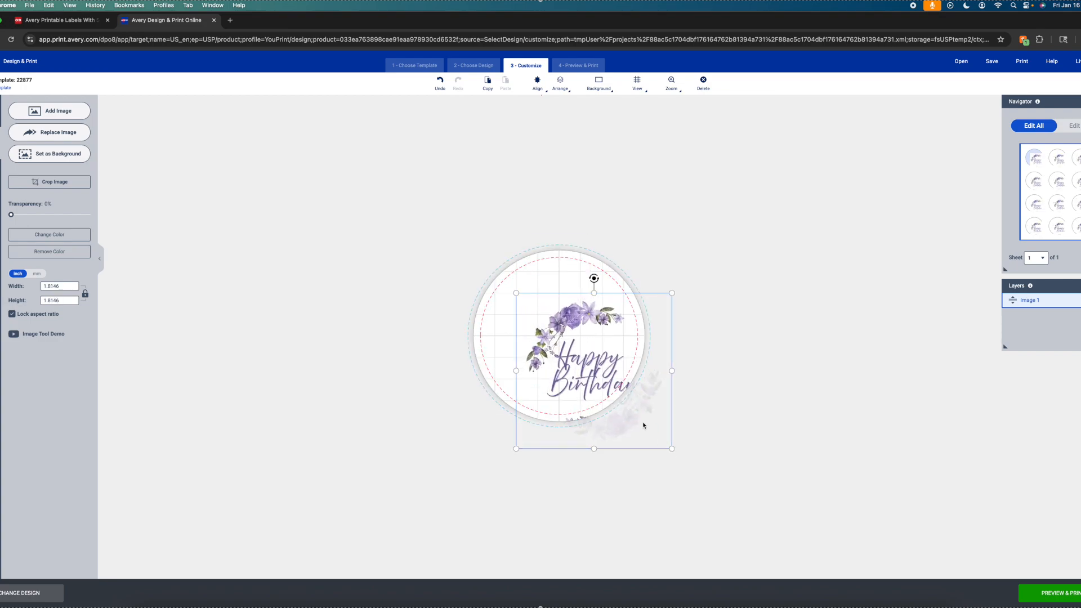
left_click_drag(604, 392, 594, 360)
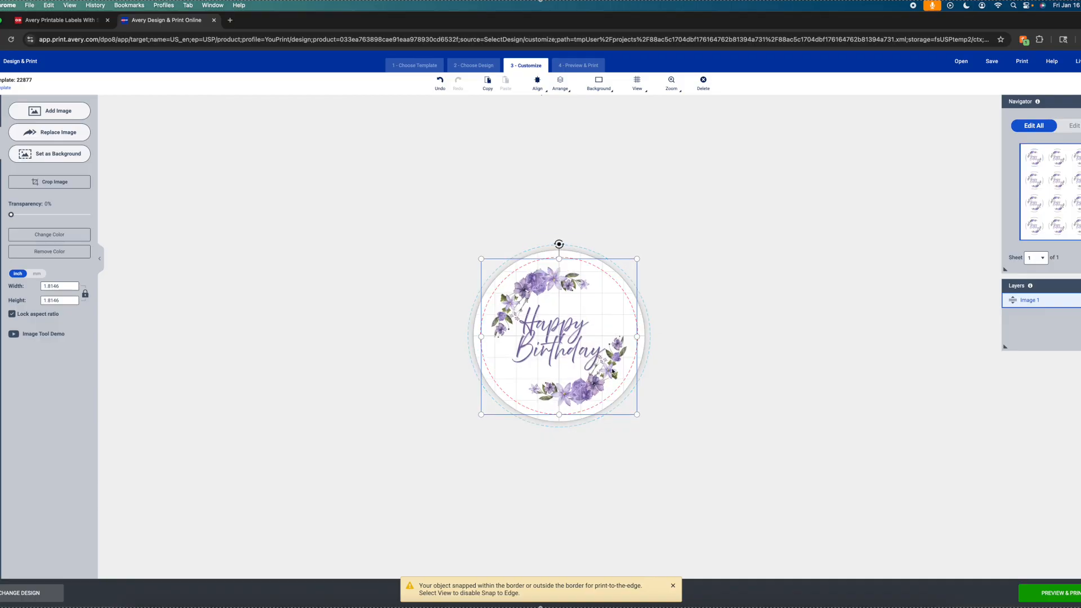
left_click_drag(634, 416, 654, 431)
left_click_drag(598, 380, 598, 382)
left_click_drag(653, 431, 642, 423)
left_click(545, 330)
left_click_drag(545, 329, 586, 343)
left_click(721, 362)
left_click(740, 392)
left_click(608, 382)
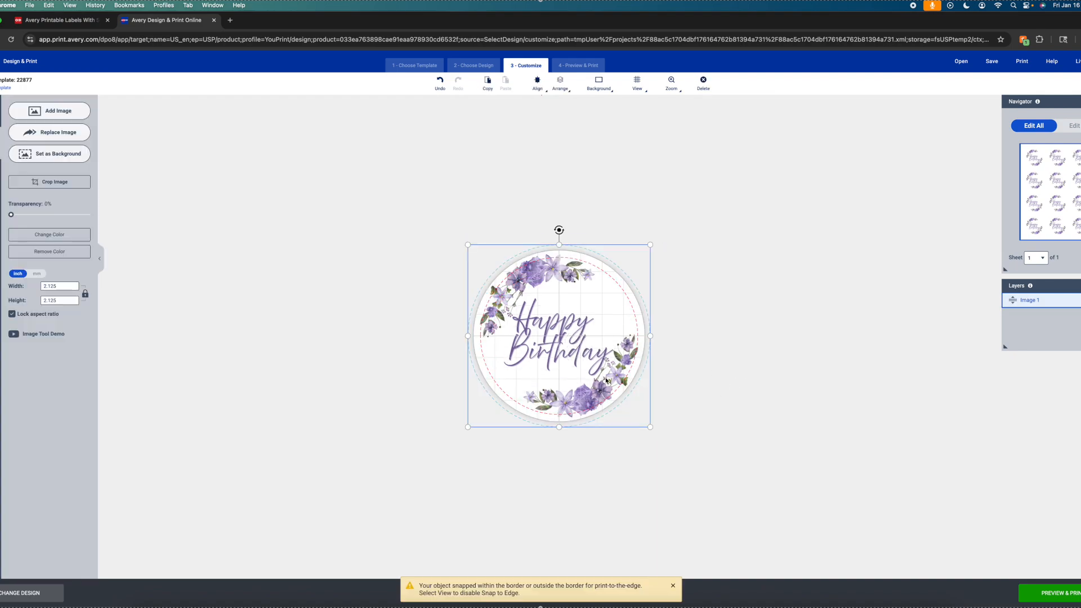
Step: Reduce the sticker image to 1.9792 inches wide and high and recenter it on the round label
left_click_drag(649, 428, 640, 423)
left_click(721, 430)
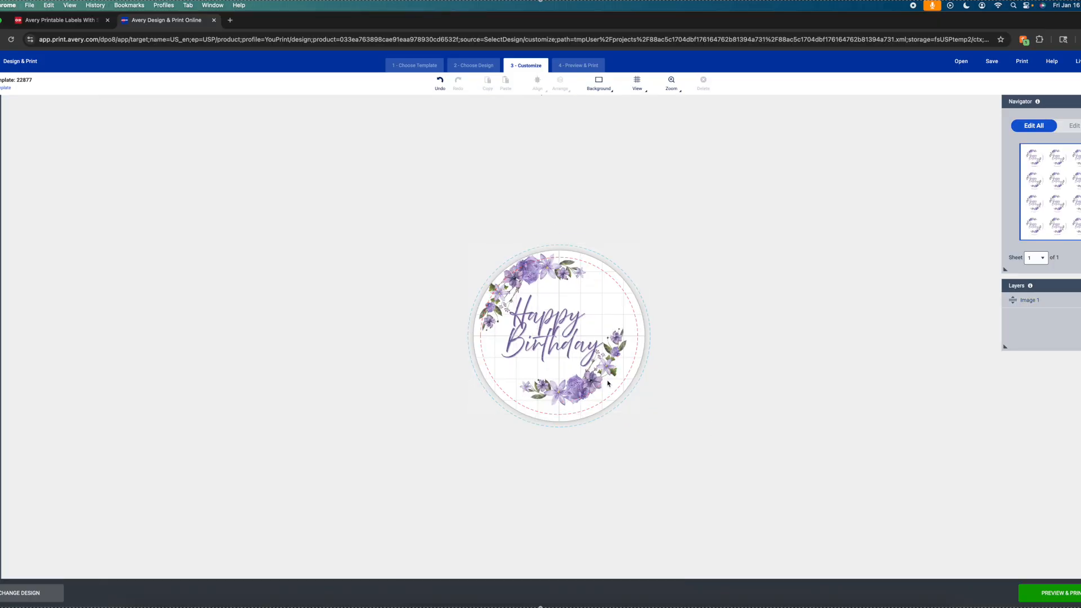
left_click_drag(557, 321, 558, 326)
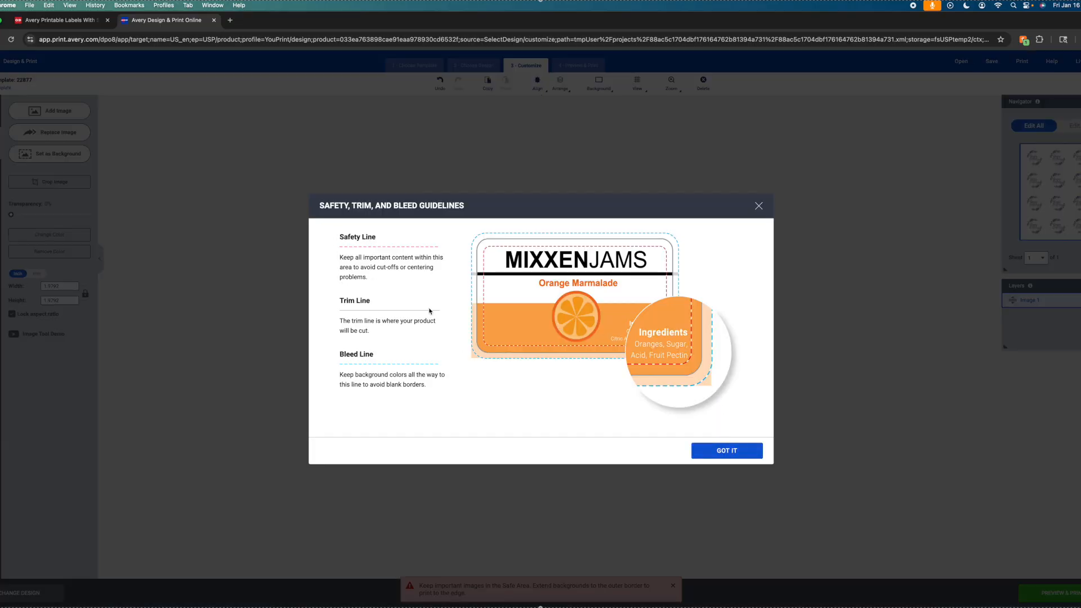
left_click(743, 451)
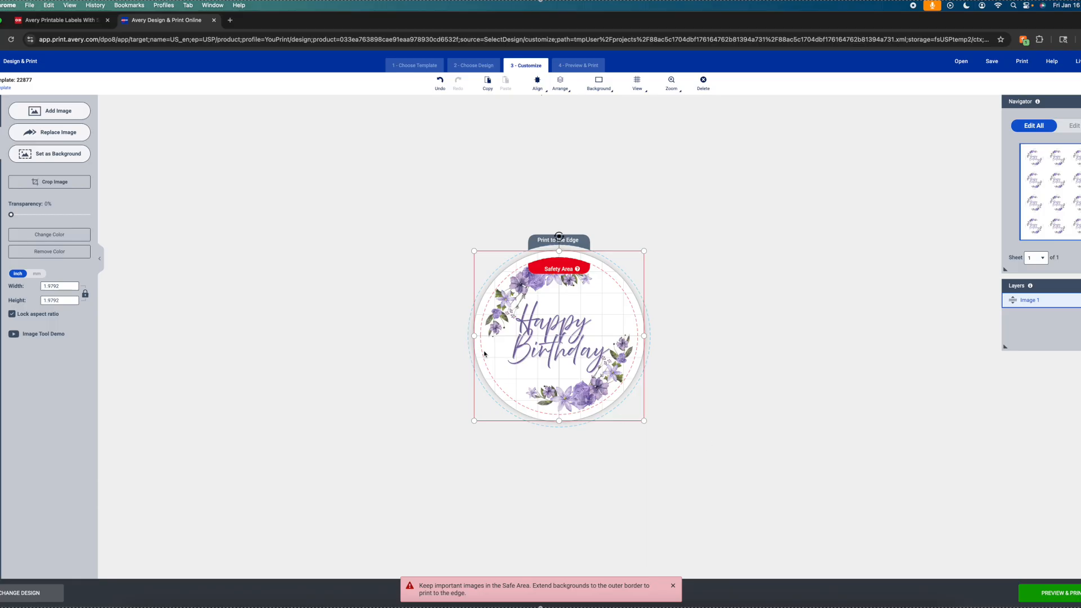
left_click(707, 349)
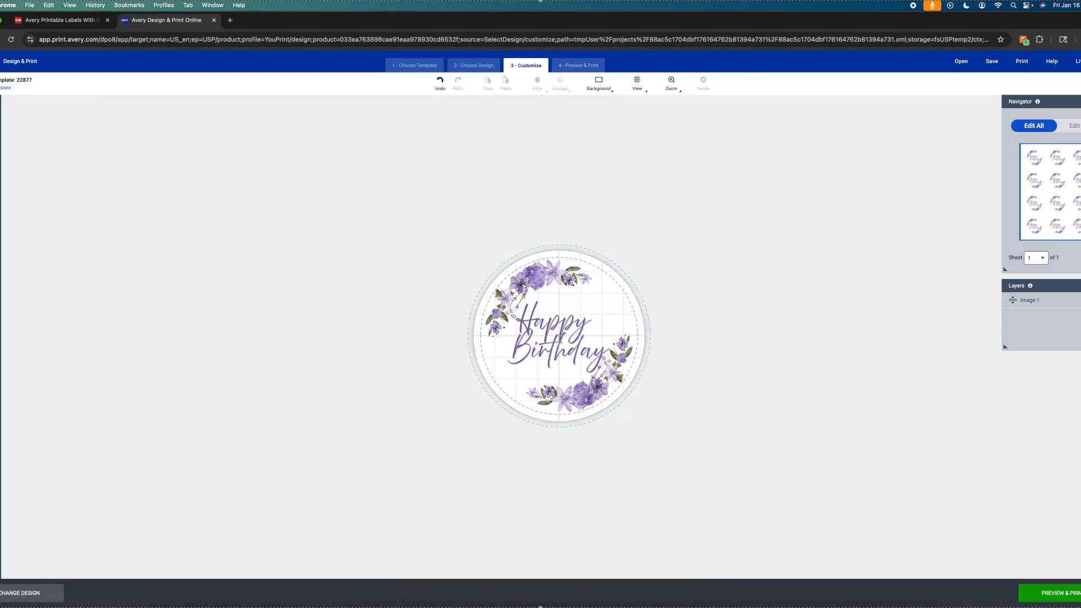
Step: Try deleting the image from the first label only in Edit One mode, undo the deletion and return to Edit All
left_click(1076, 125)
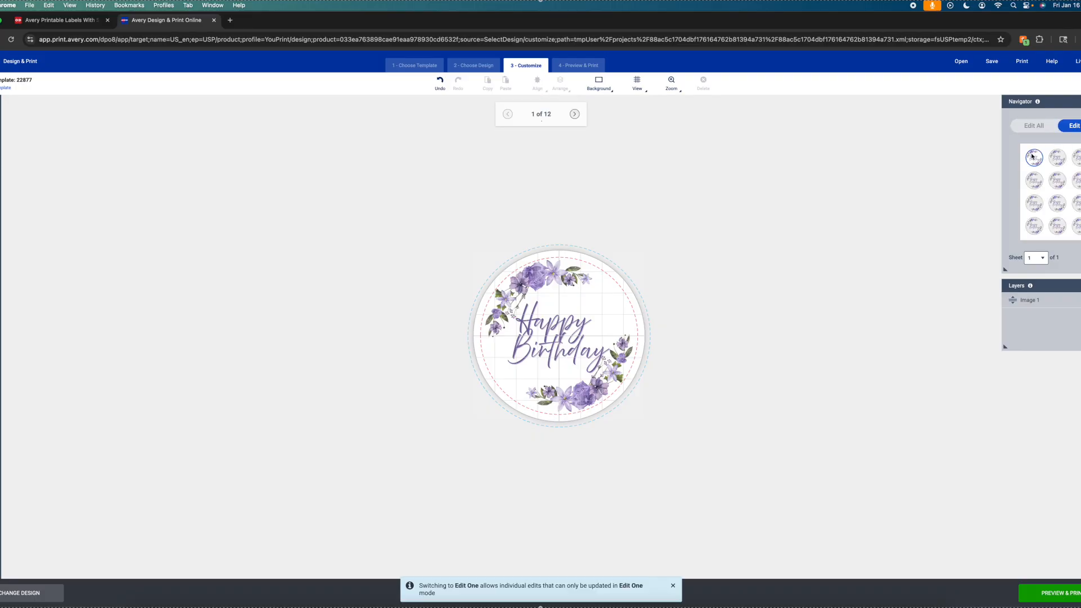
left_click(595, 328)
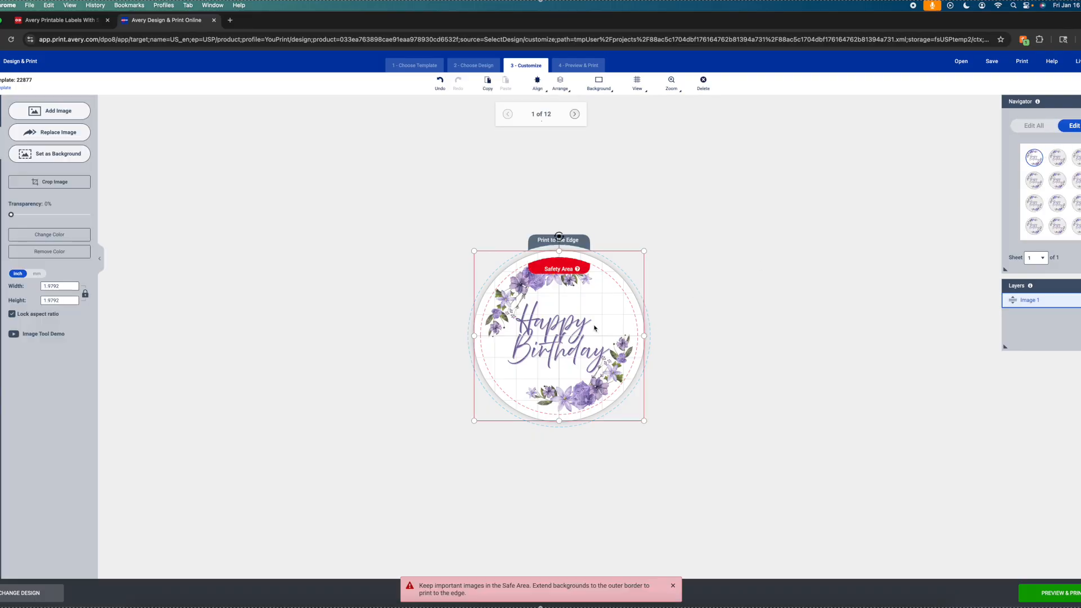
key("Delete")
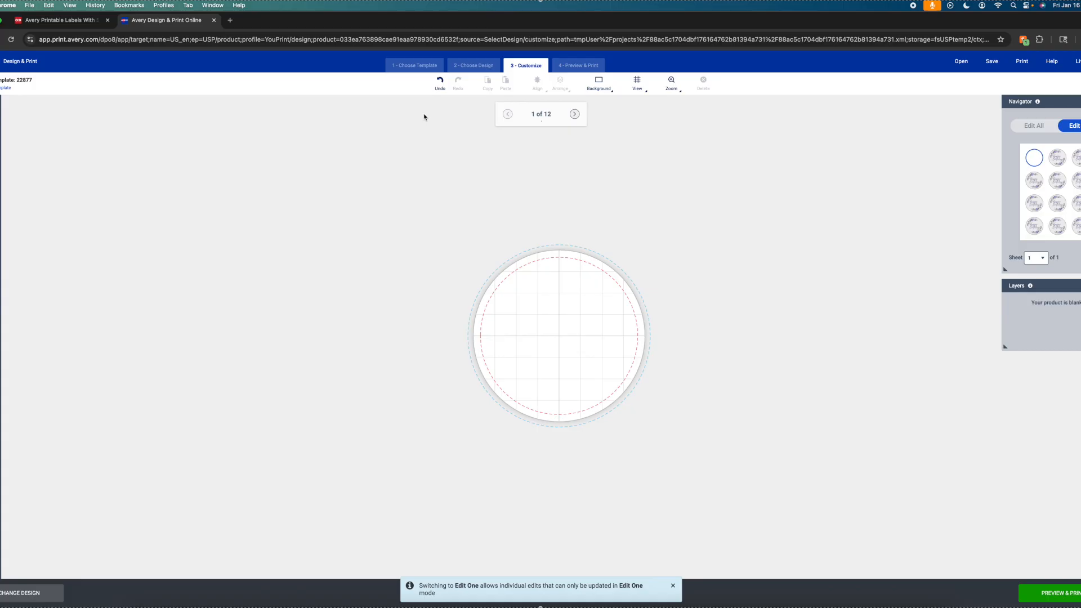
left_click(440, 83)
left_click(1013, 129)
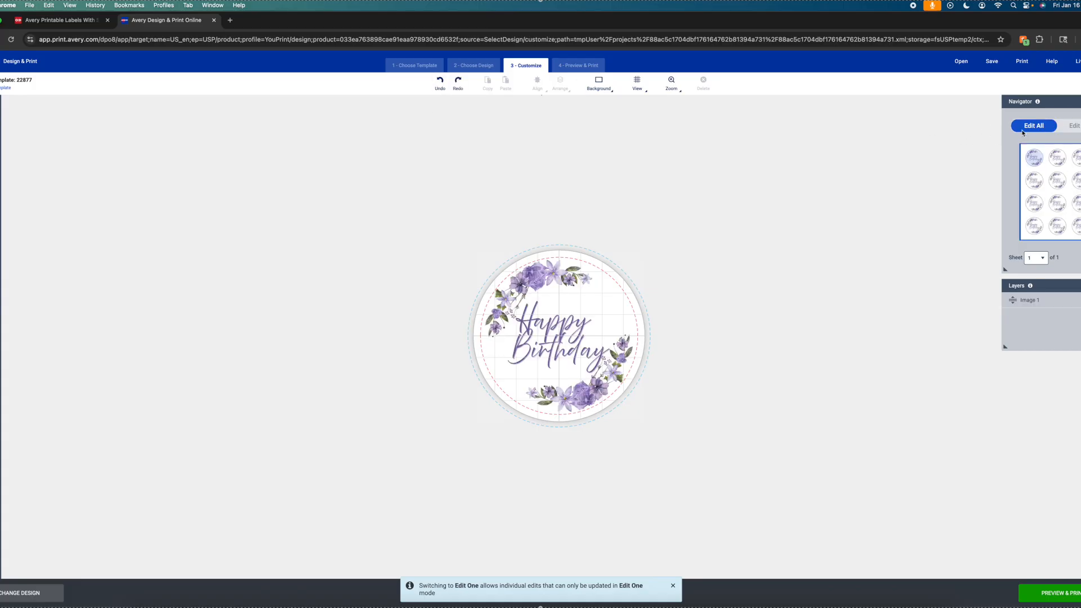
Step: Preview the label sheet, continuing without a safe-area fix, and open its printable PDF without saving the project
left_click(573, 63)
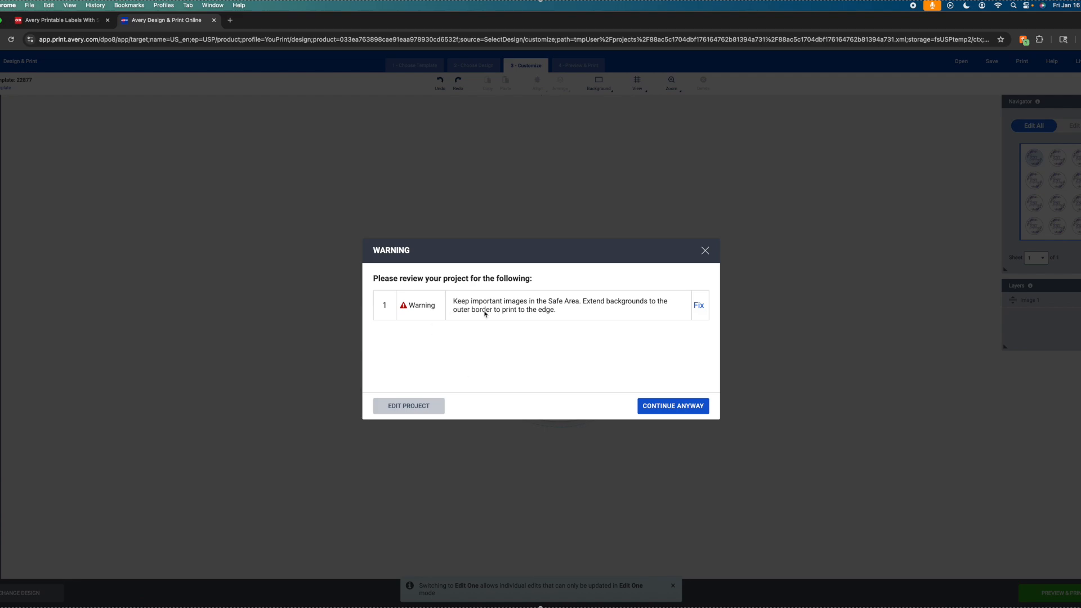
left_click(669, 406)
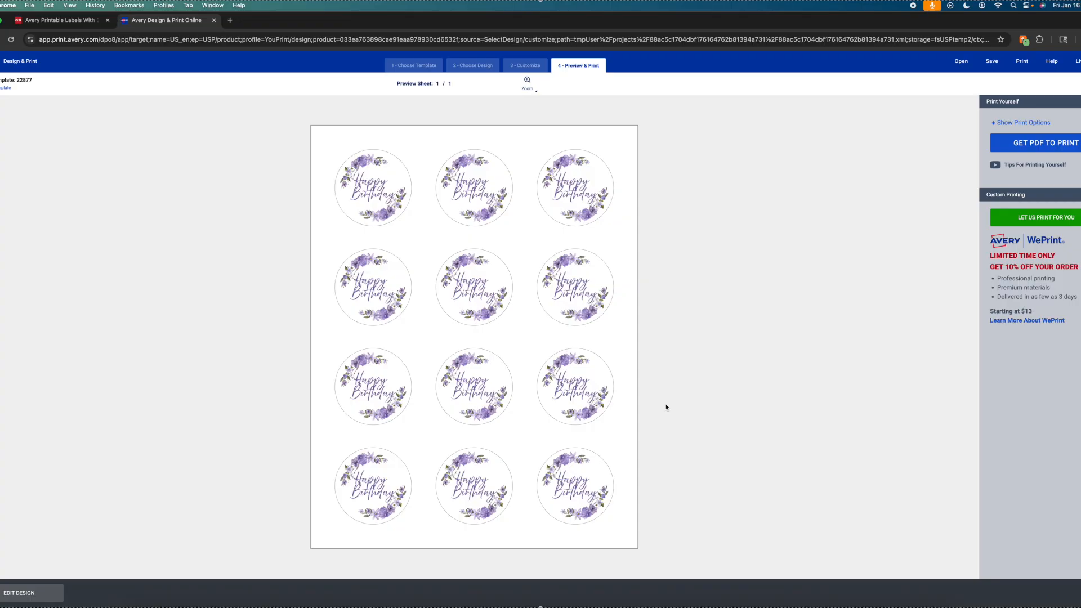
left_click(1069, 149)
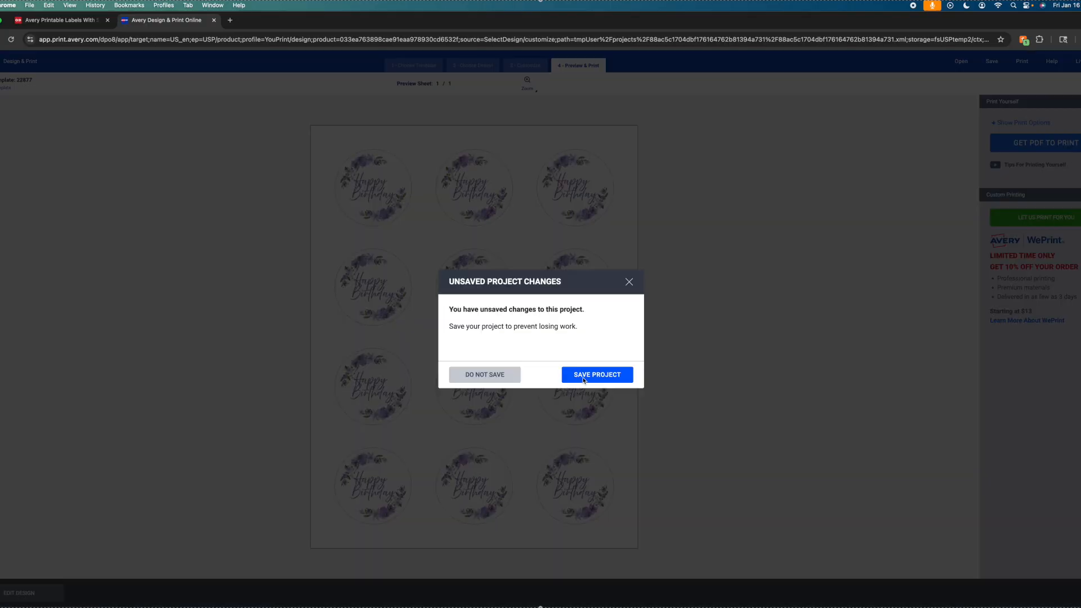
left_click(460, 378)
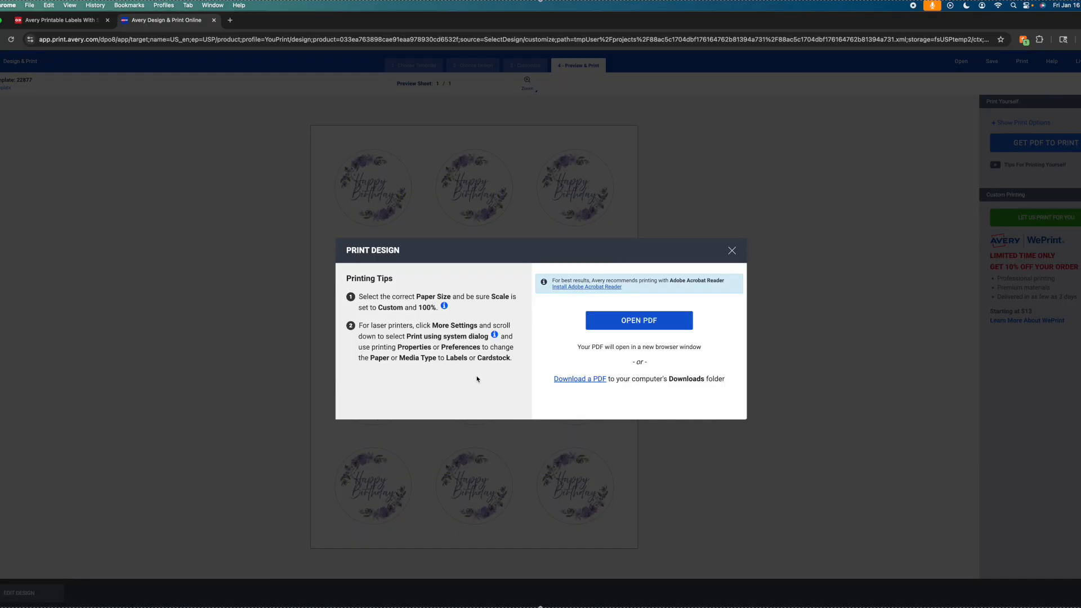
left_click(648, 320)
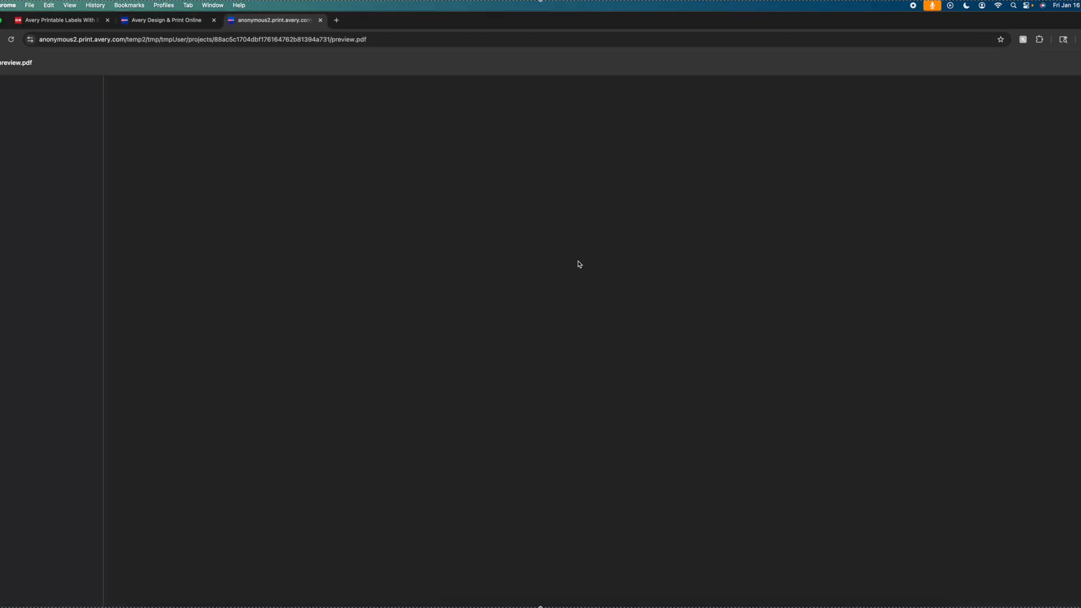